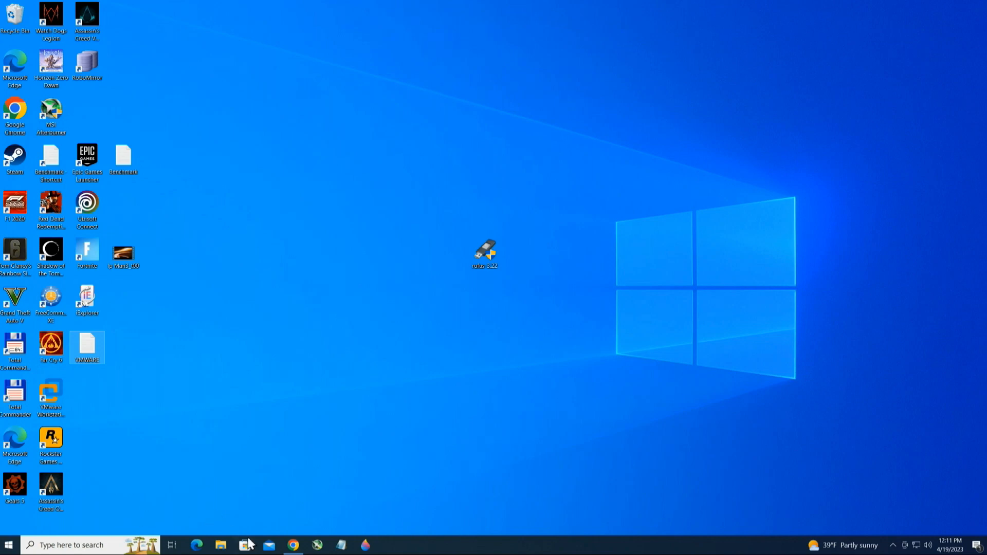
Step: Download Rufus 3.22 from the Download section of the Rufus website in the browser and dismiss the advertisement
click(292, 548)
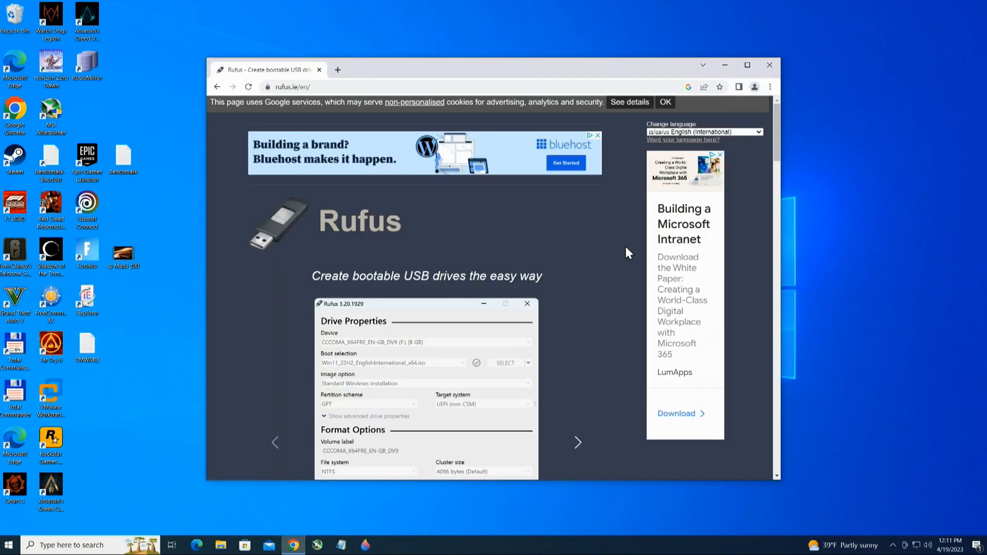
scroll(601, 238, down, 2)
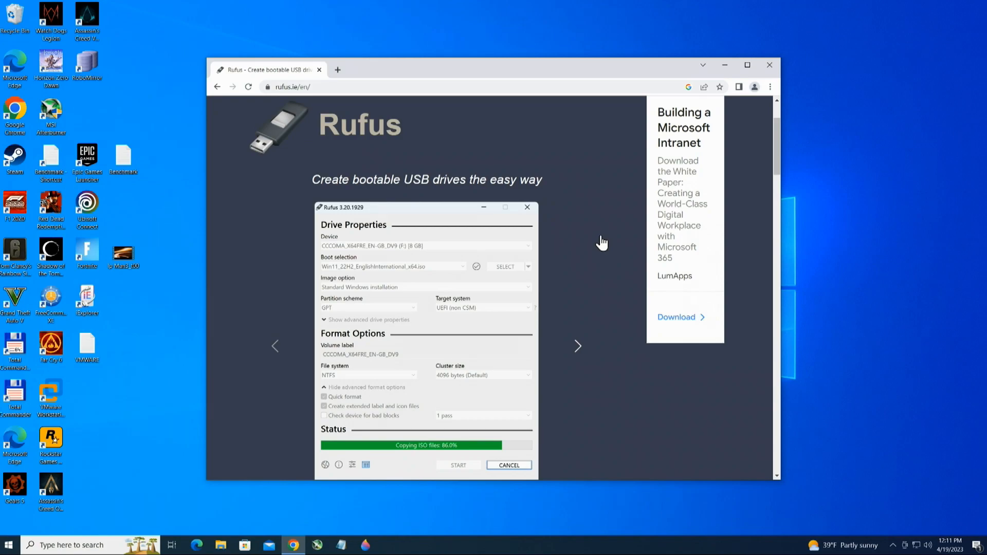
scroll(602, 243, down, 10)
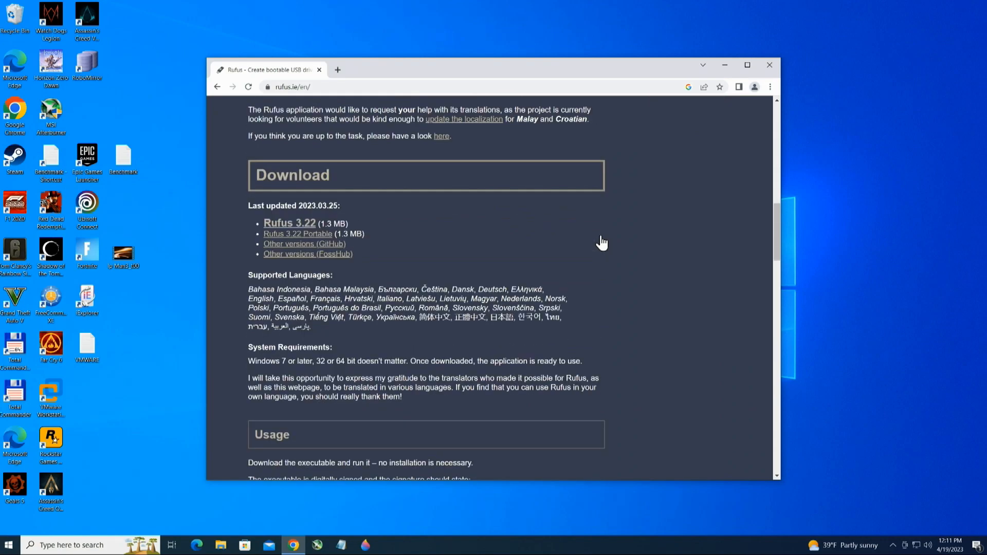
scroll(602, 241, down, 3)
click(302, 222)
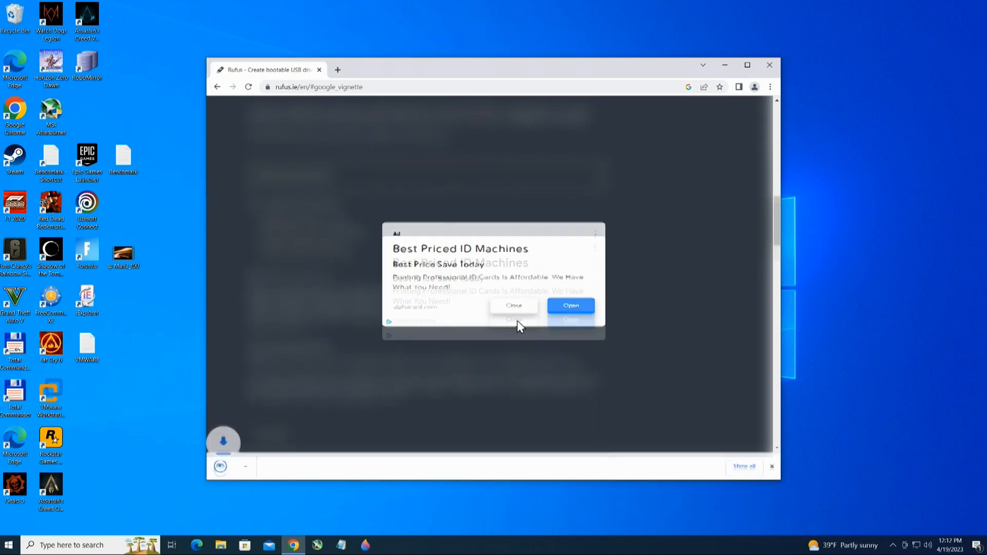
click(517, 321)
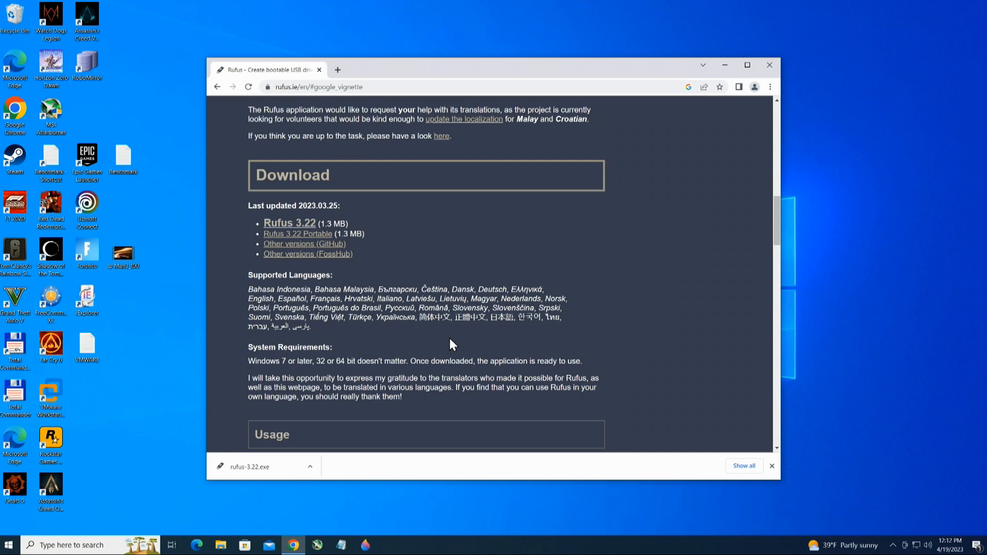
Step: Show the downloaded rufus-3.22.exe in its folder and close the folder window
click(308, 468)
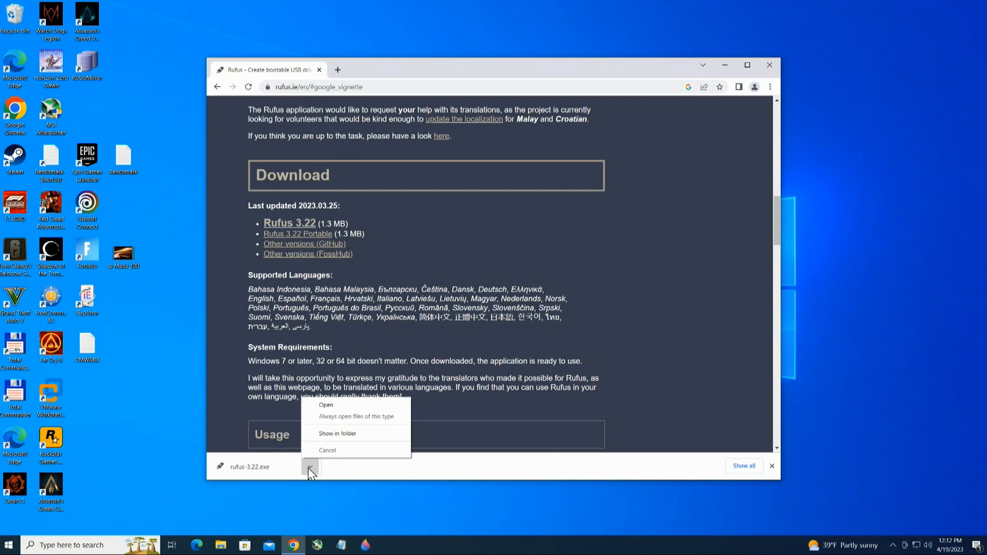
click(350, 436)
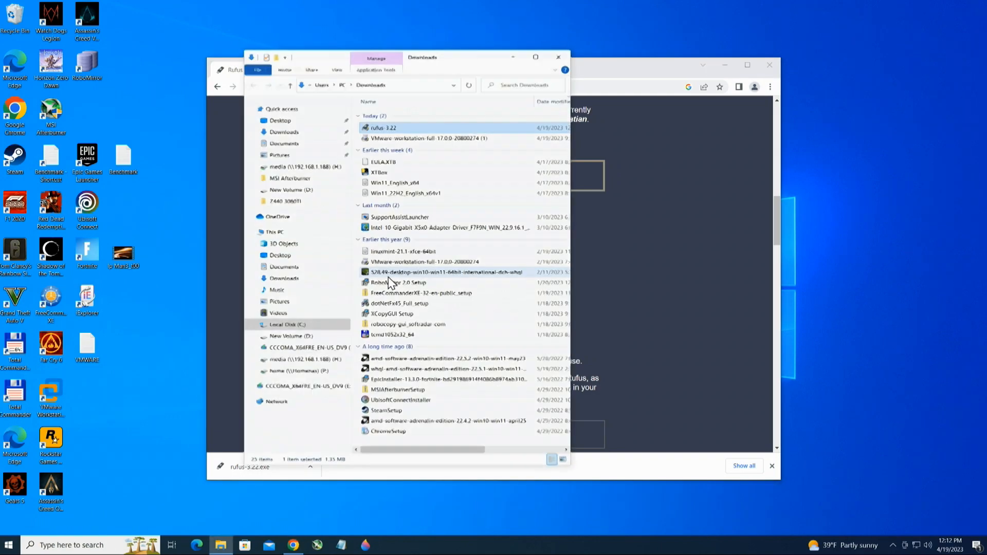
click(559, 57)
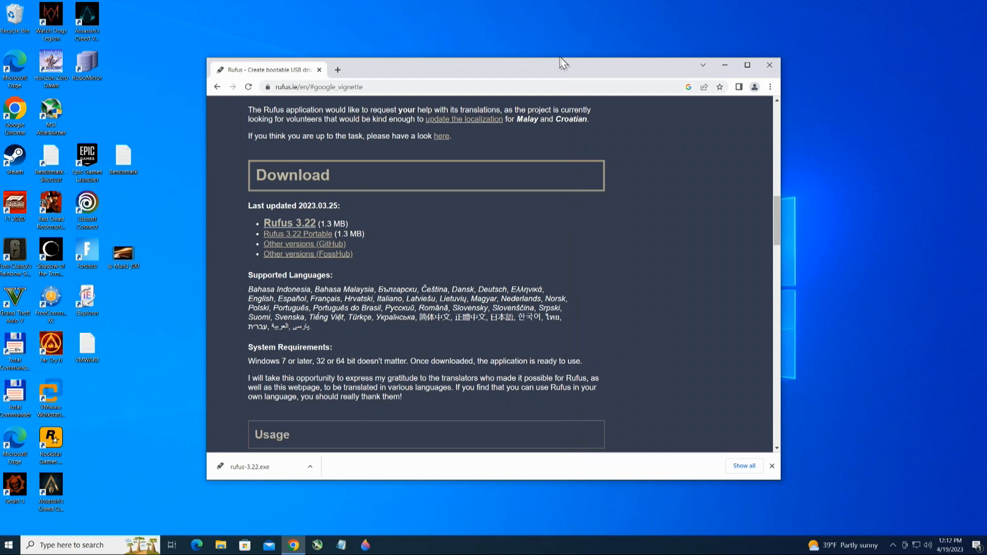
Step: Minimize the browser, launch rufus-3.22 from the desktop and allow it to make changes to the device
click(725, 64)
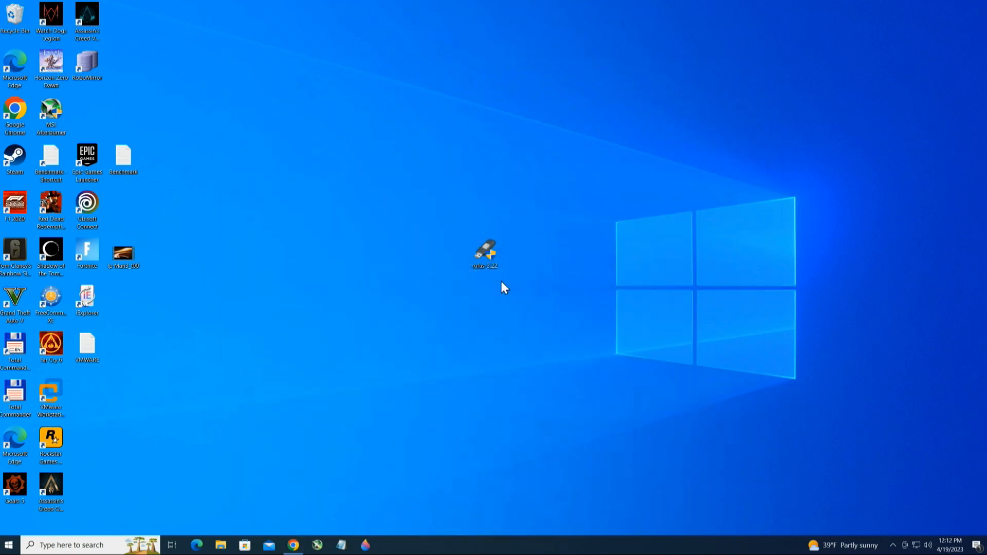
double_click(487, 252)
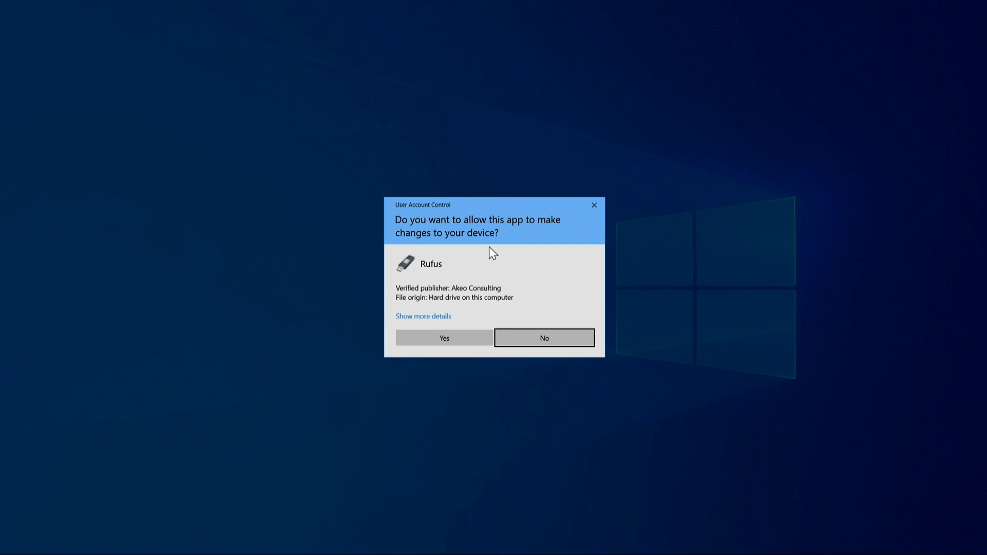
click(459, 340)
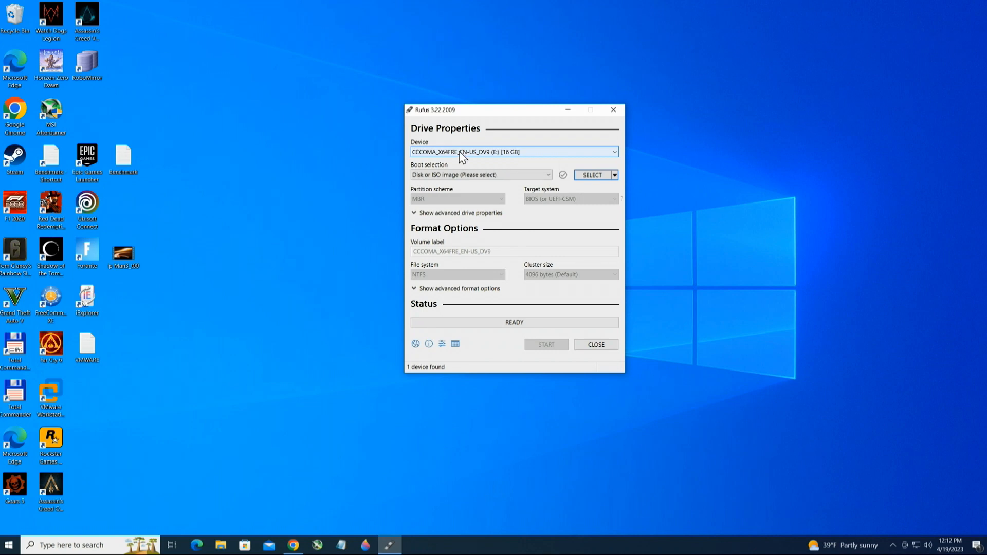
click(591, 175)
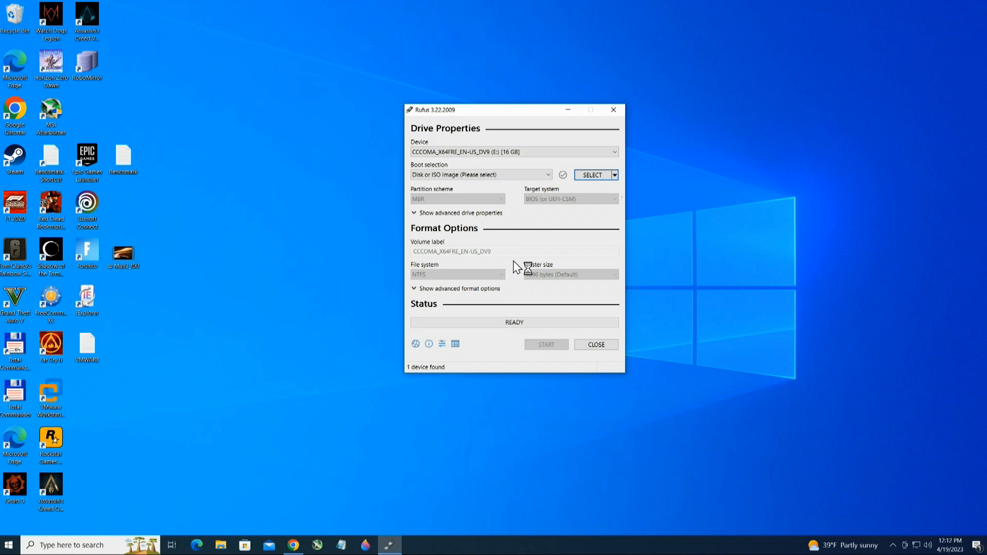
mouse_move(292, 547)
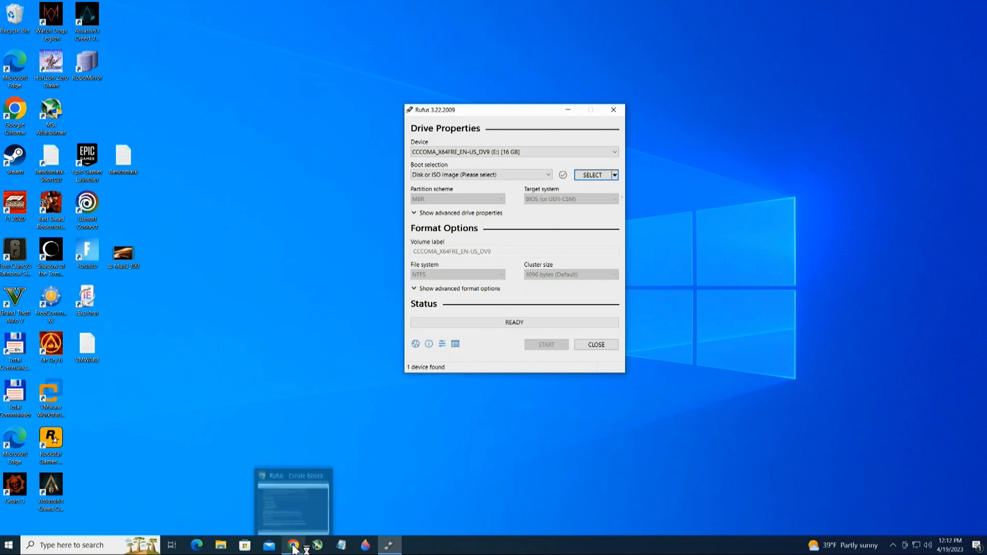
click(293, 548)
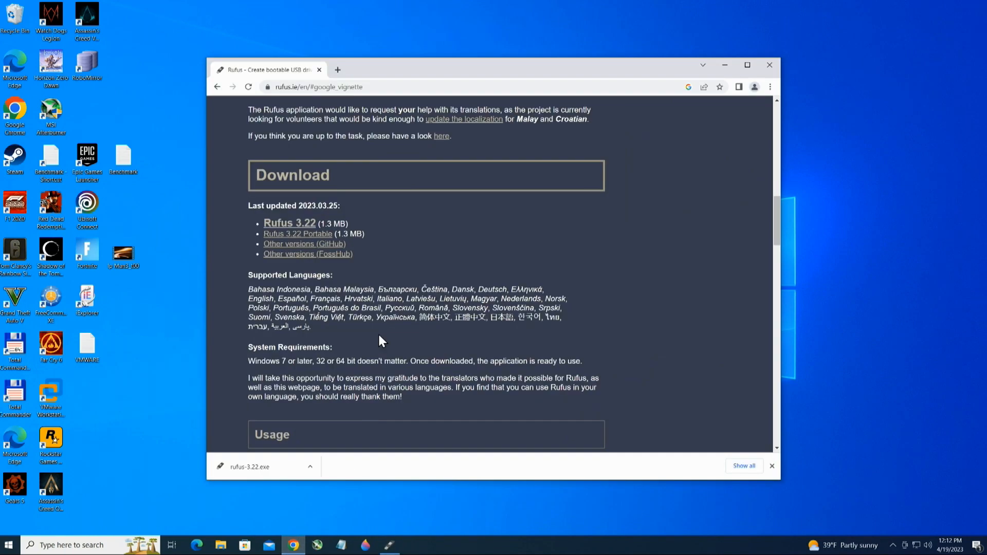
click(337, 70)
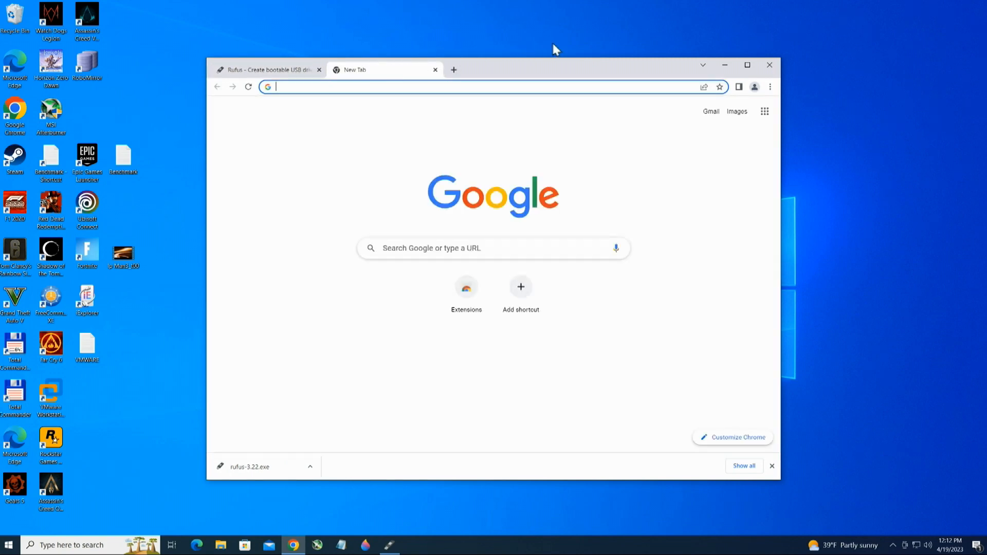
click(726, 66)
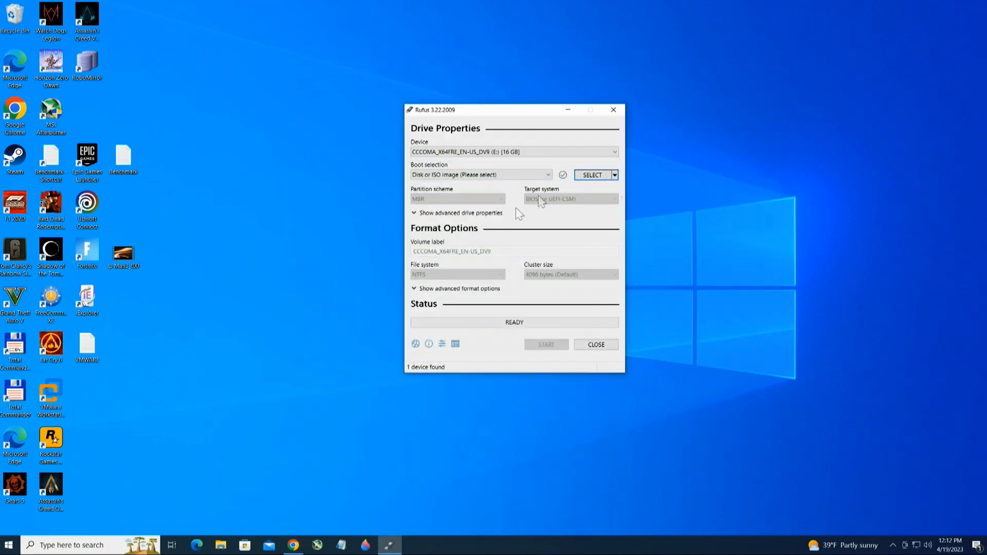
click(609, 177)
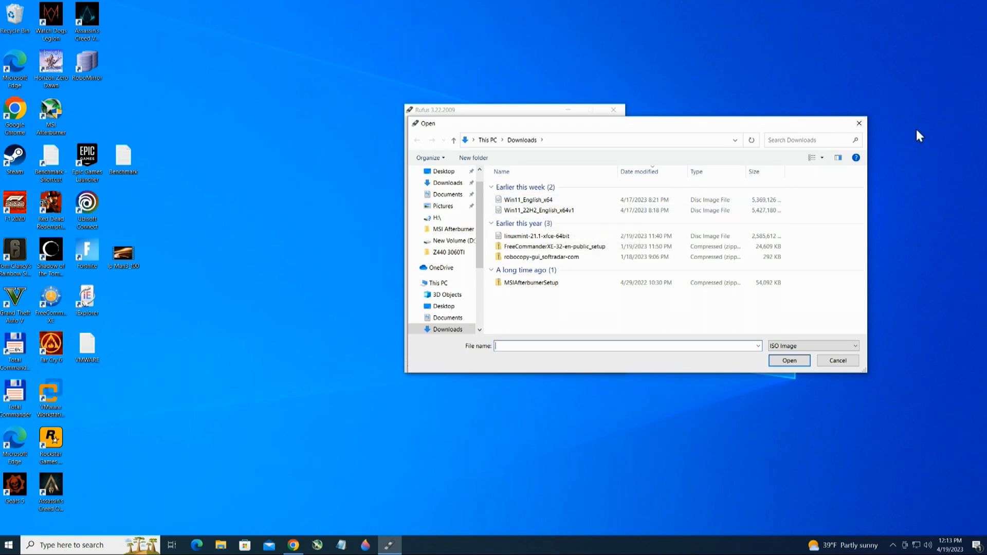
click(860, 124)
Step: Switch the boot image source to Download and start an ISO download with Windows 11 as the version
click(614, 175)
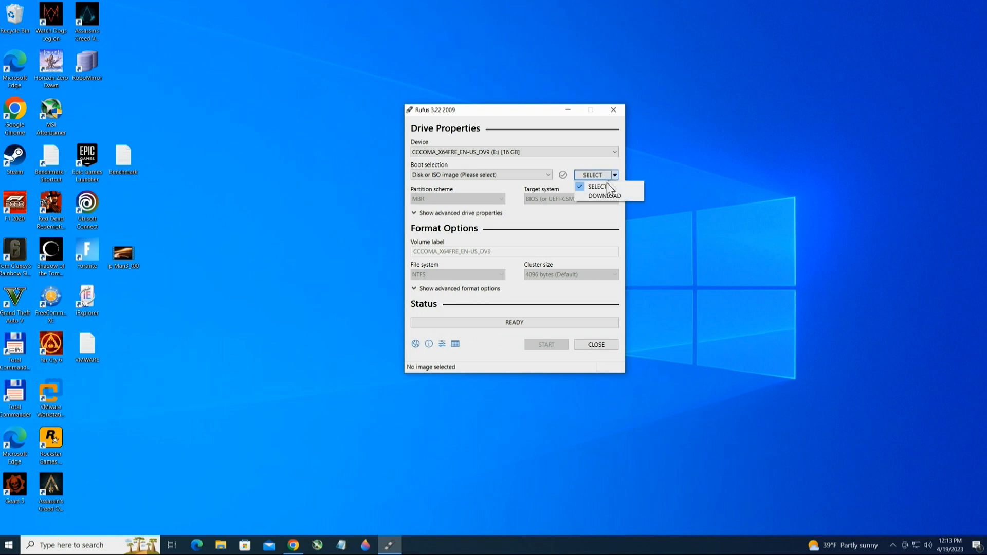
click(600, 196)
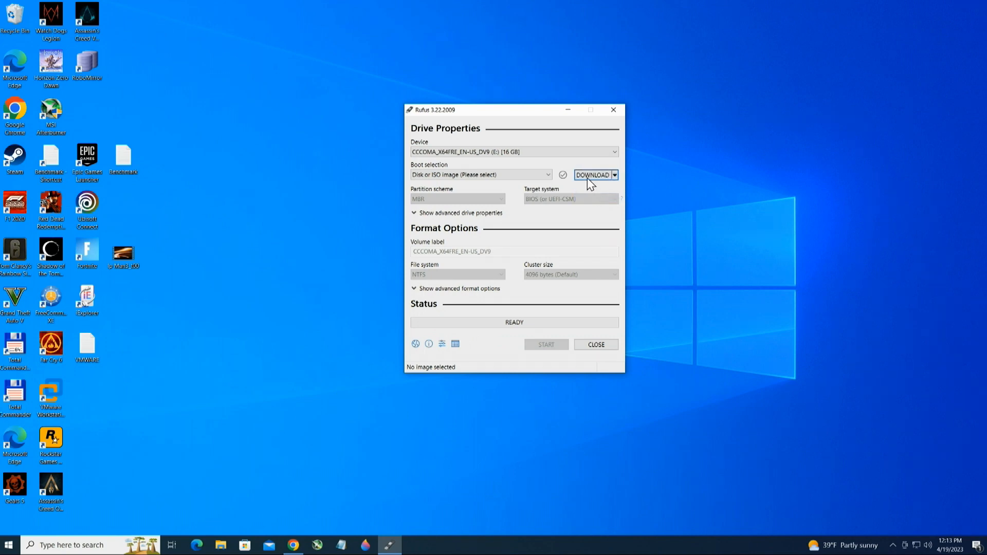
click(587, 176)
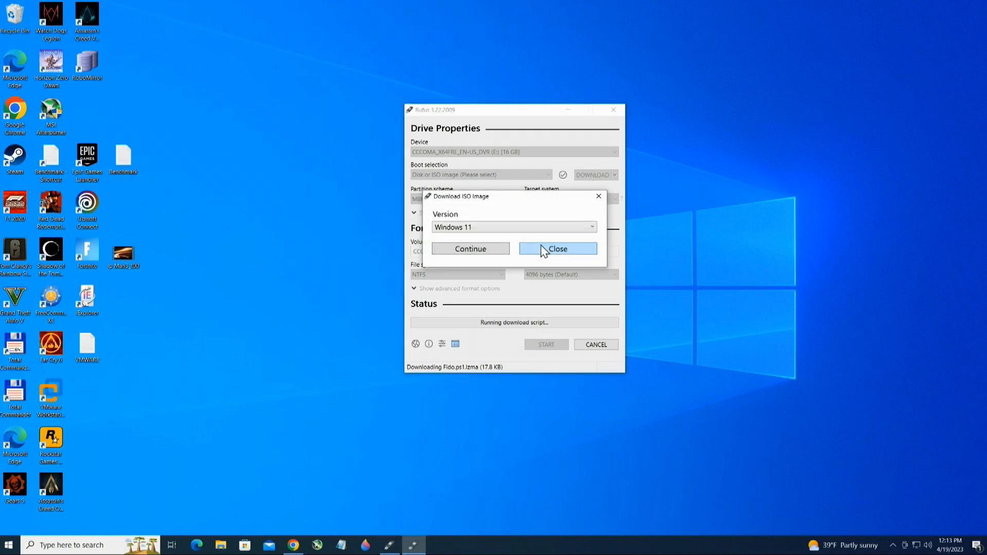
click(486, 252)
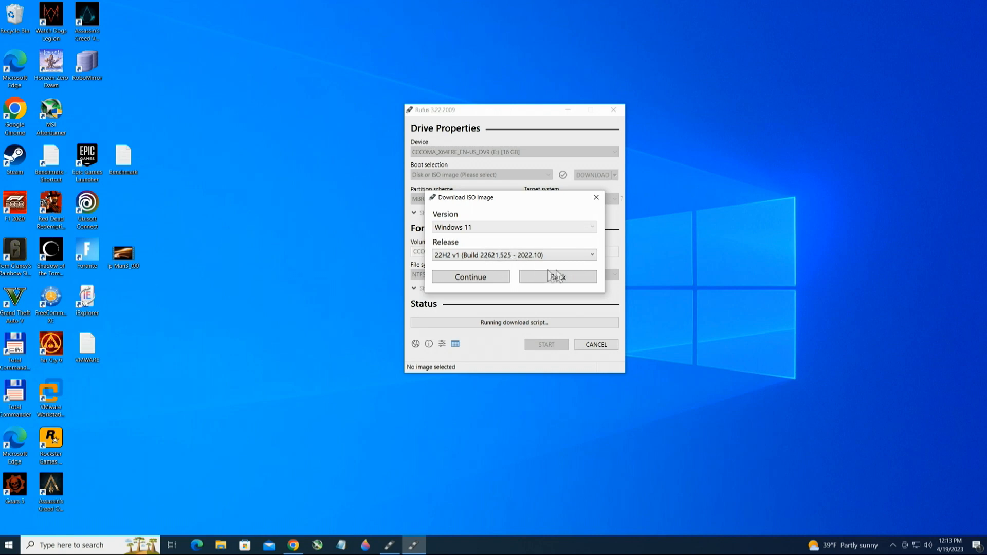
Step: Choose release 21H2 (Build 22000.194 - 2021.10) and accept the Windows 11 Home/Pro/Edu edition
click(557, 256)
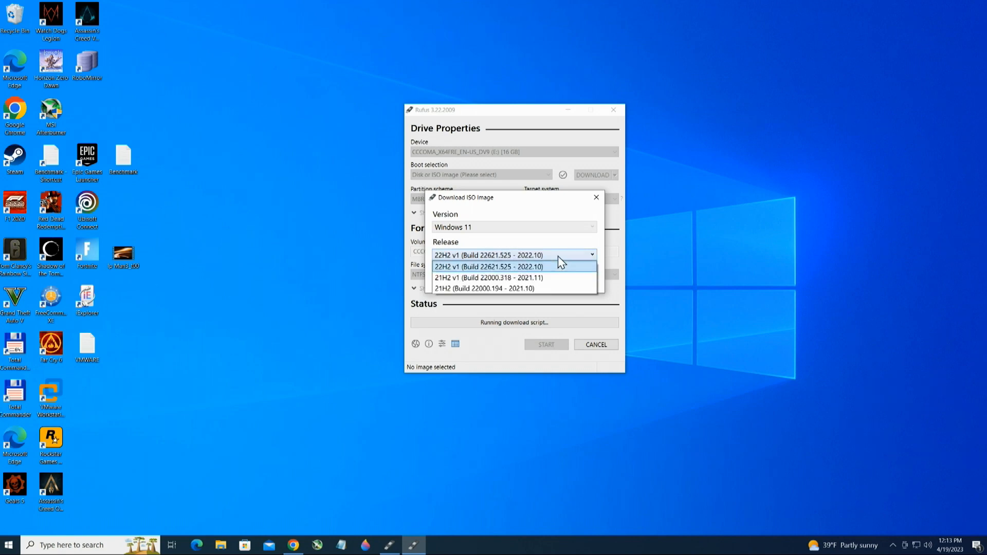
click(465, 288)
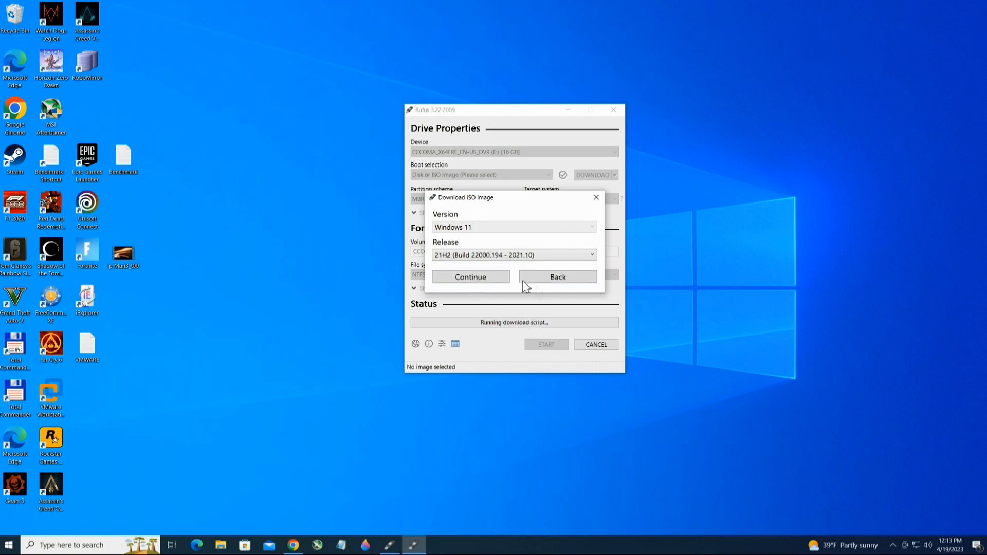
click(483, 279)
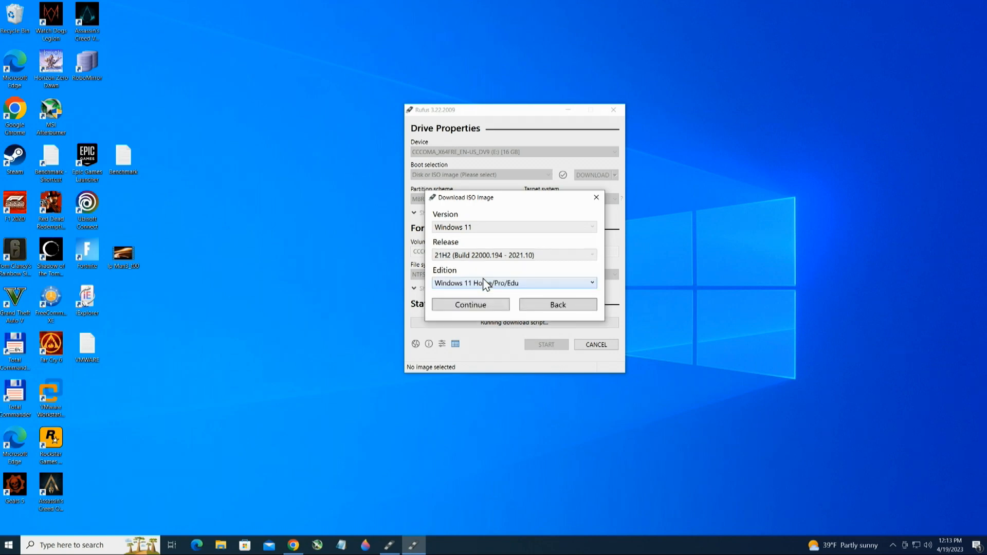
click(476, 307)
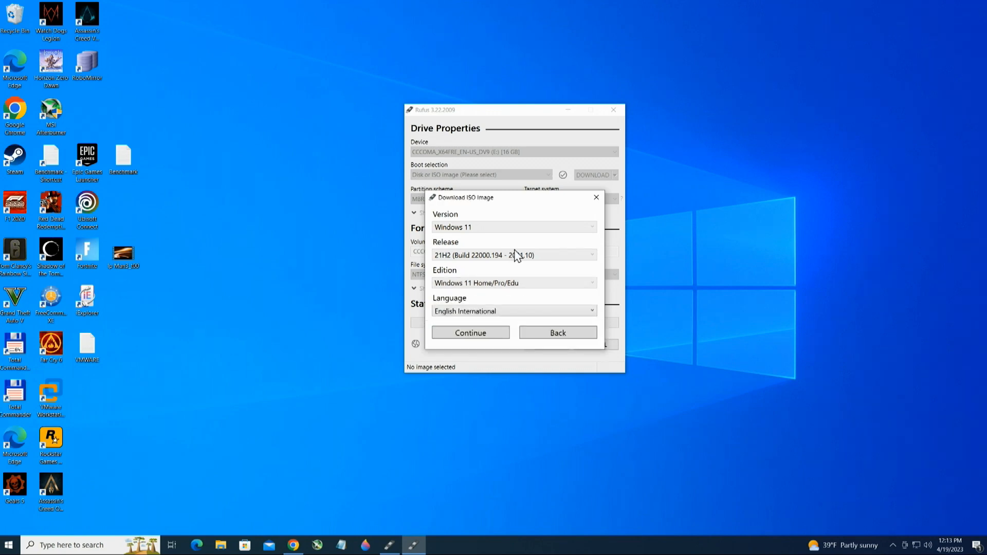
Step: Set the ISO language to English (United States) and continue to the architecture choice
click(498, 310)
scroll(492, 331, up, 2)
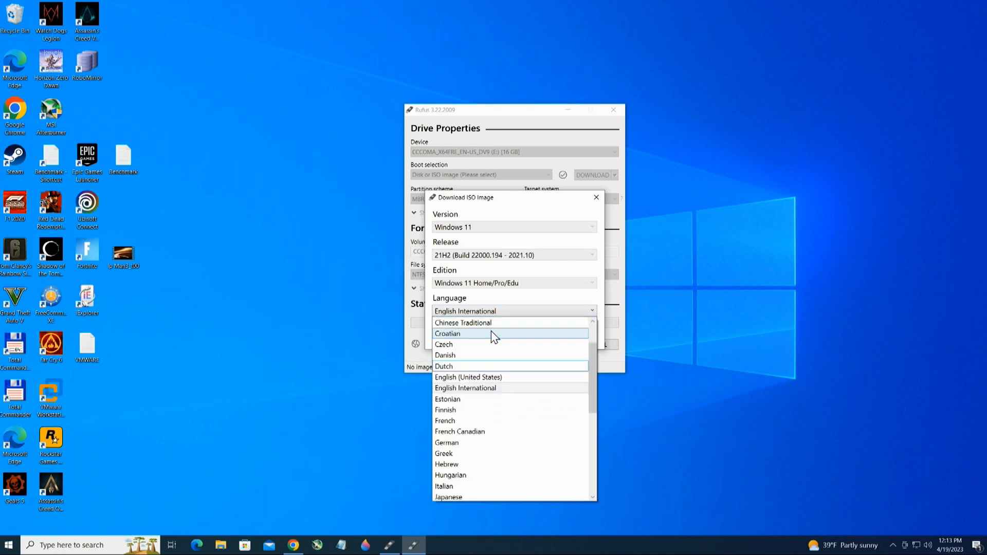
click(474, 381)
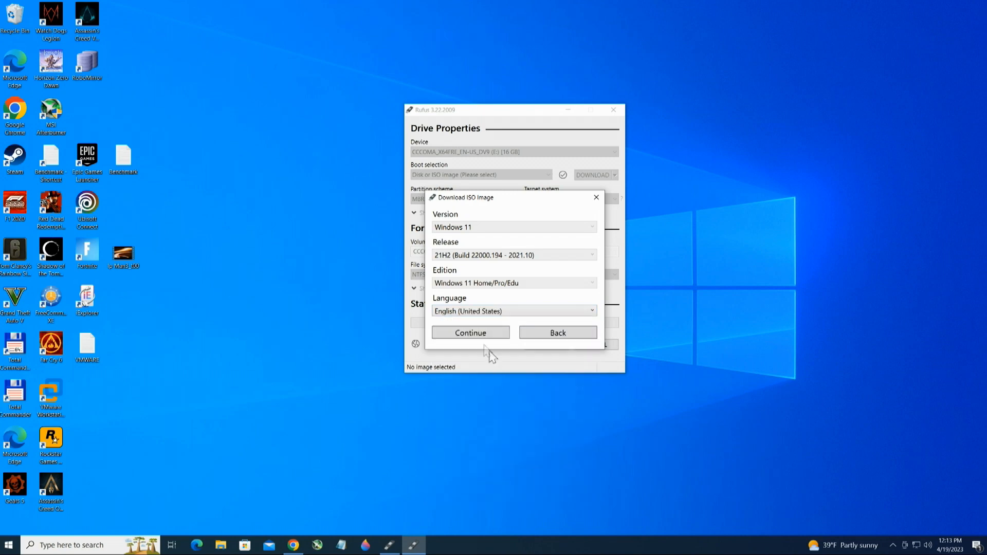
click(473, 335)
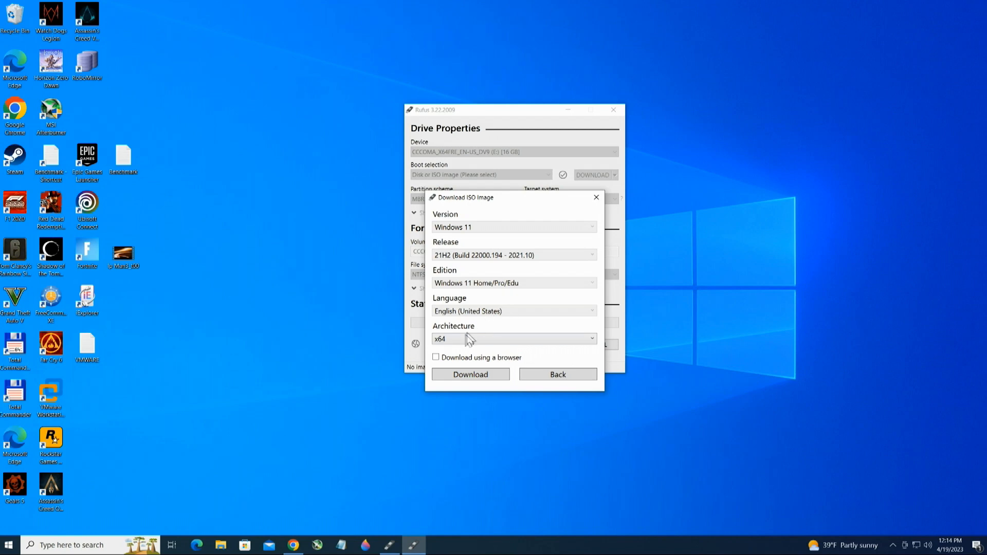
Step: Download the x64 ISO and save it as Win11_English_x64 in the Downloads folder, replacing the existing file
click(459, 375)
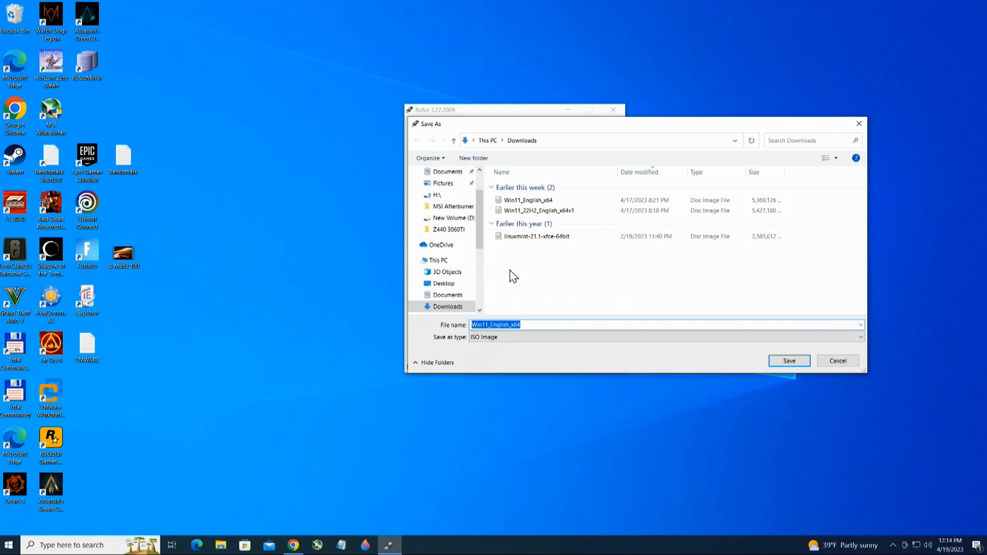
click(779, 363)
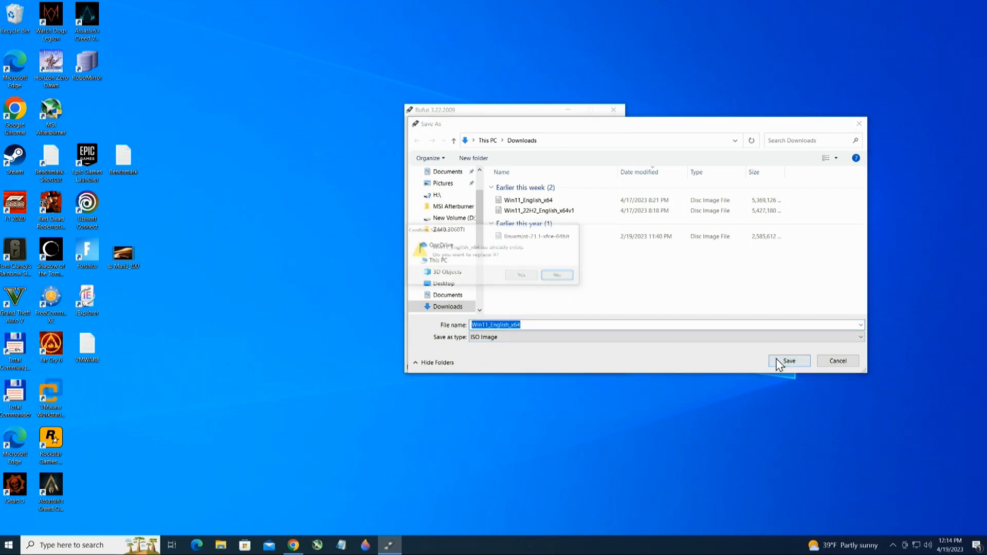
click(523, 277)
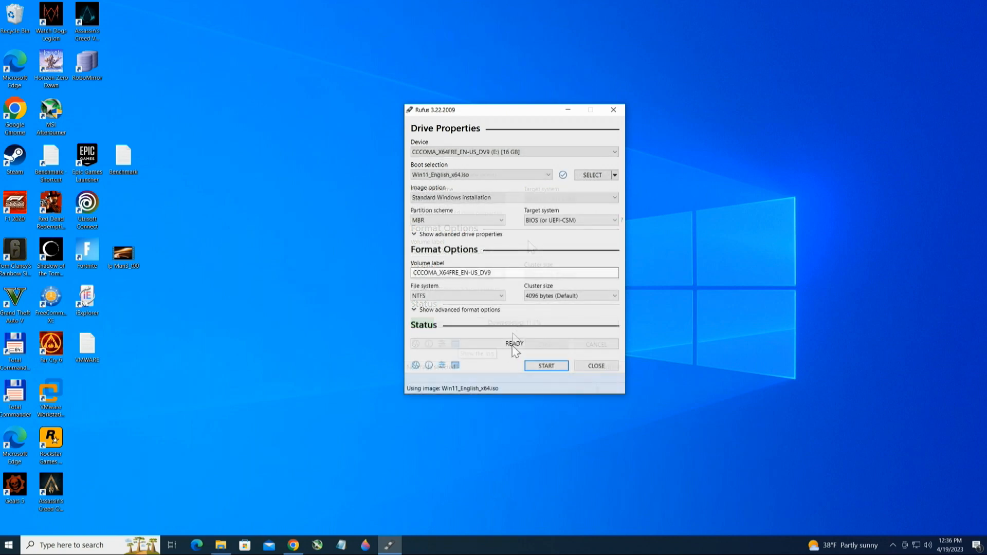
Step: Try the GPT partition scheme for the USB drive and switch it back to MBR
click(501, 221)
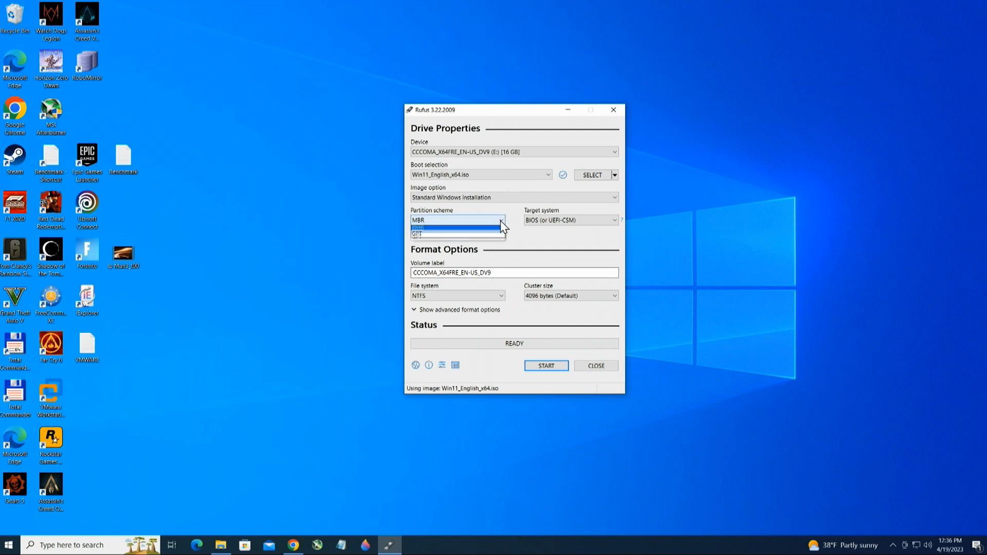
click(473, 238)
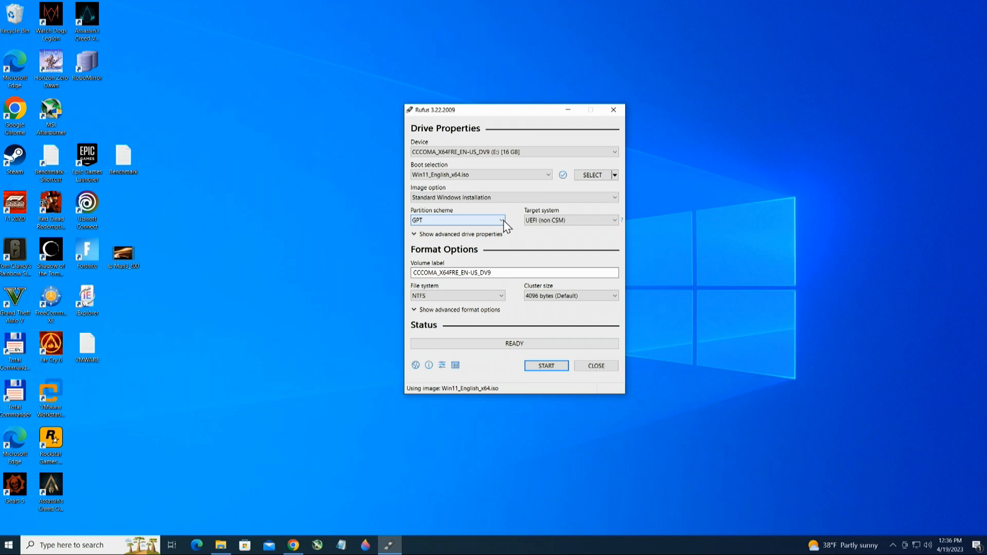
click(502, 221)
click(495, 228)
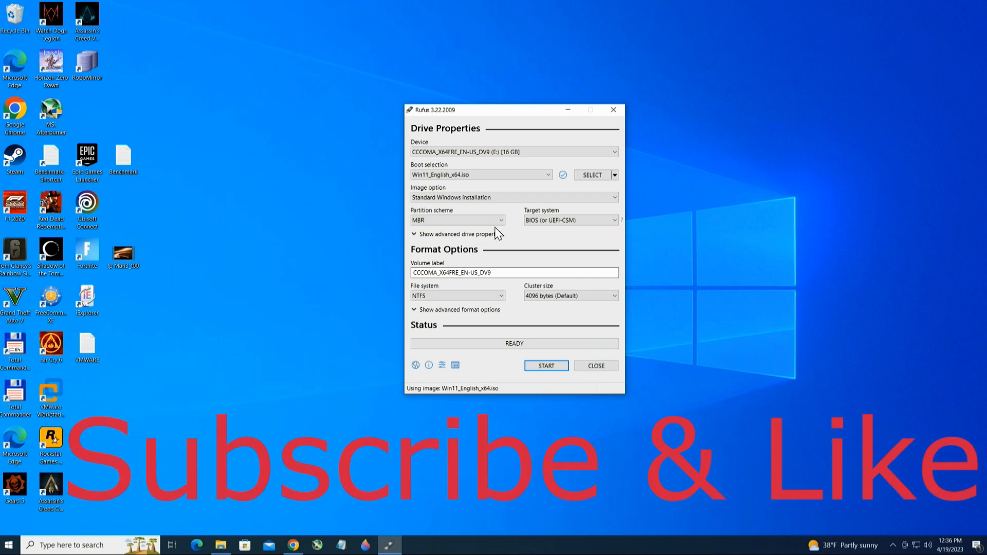
Step: Switch the drive's partition scheme to GPT and return it to MBR for BIOS (or UEFI-CSM)
click(502, 221)
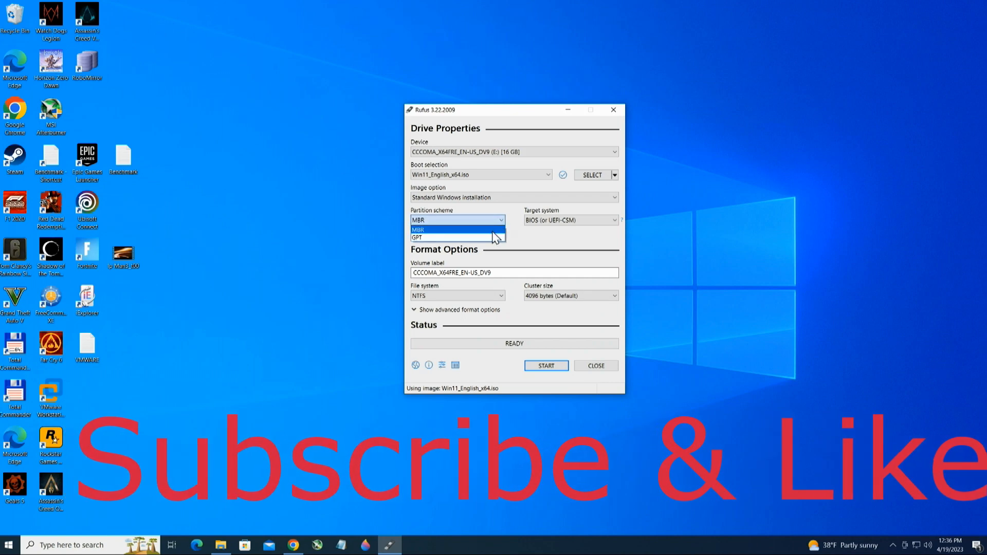
click(489, 239)
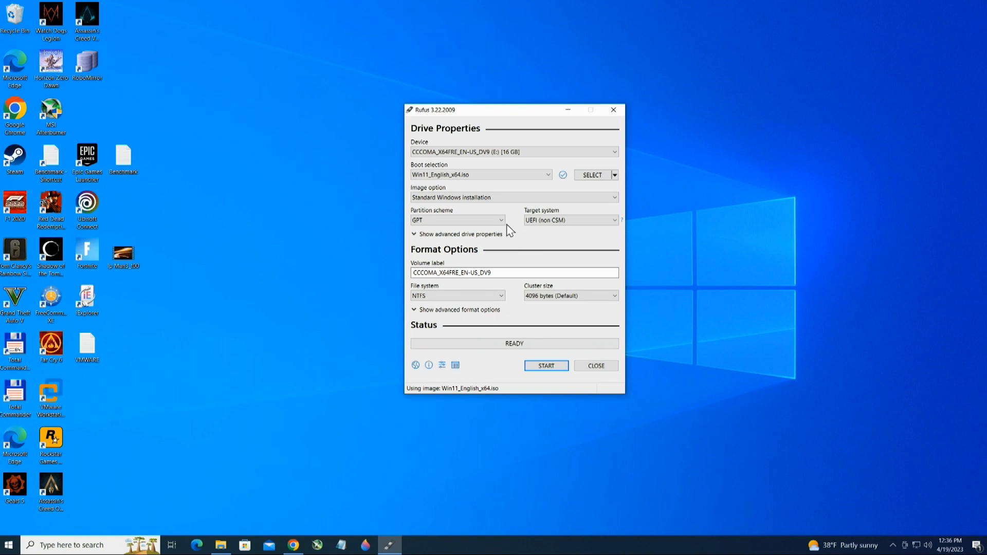
click(501, 221)
click(494, 238)
Step: Replace the volume label with W11-21H and start creating the bootable drive
drag(498, 273, 398, 272)
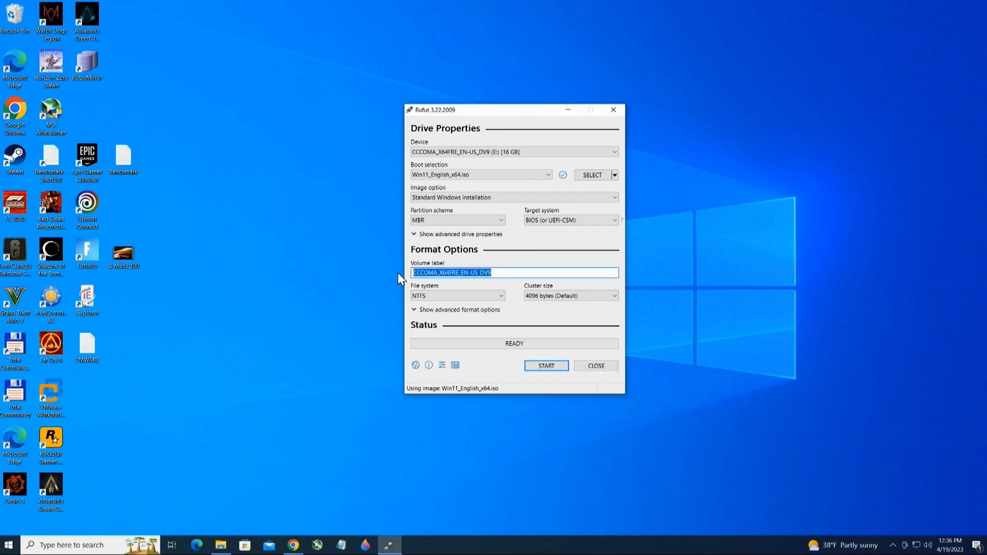
text(W11)
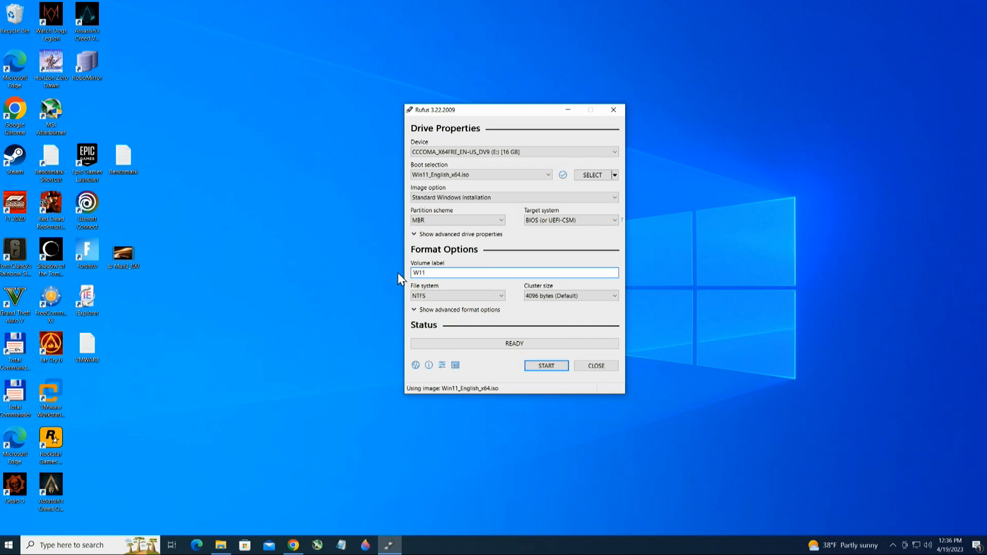
text(-21)
text(h)
text(H)
click(537, 367)
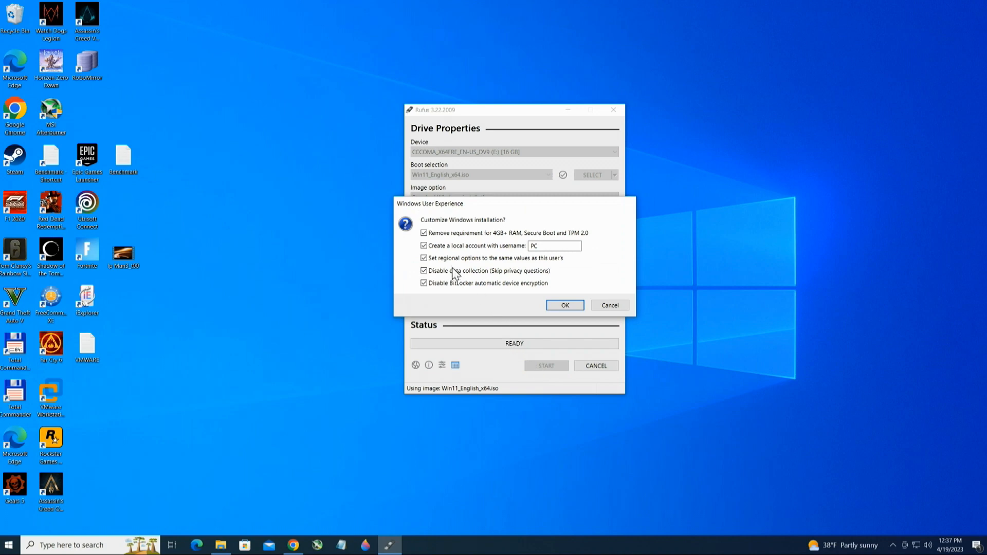
Step: Try turning off the regional options, data collection and BitLocker customizations, and turn all three back on
click(424, 258)
click(424, 271)
click(425, 284)
click(424, 259)
click(425, 270)
click(424, 283)
Step: Set the local account username to PC11, accept the Windows customizations and confirm erasing the USB drive
click(547, 246)
text(11)
click(564, 305)
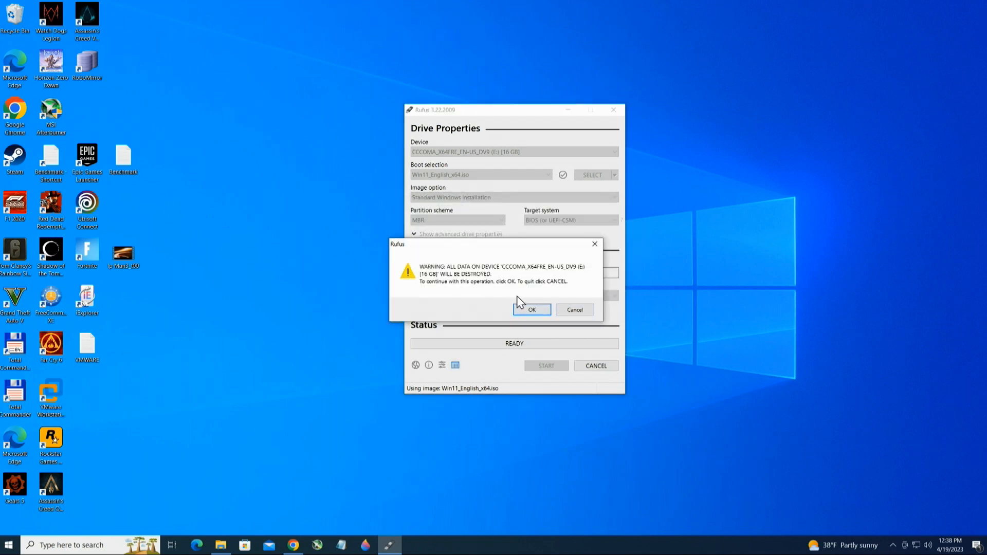
click(524, 311)
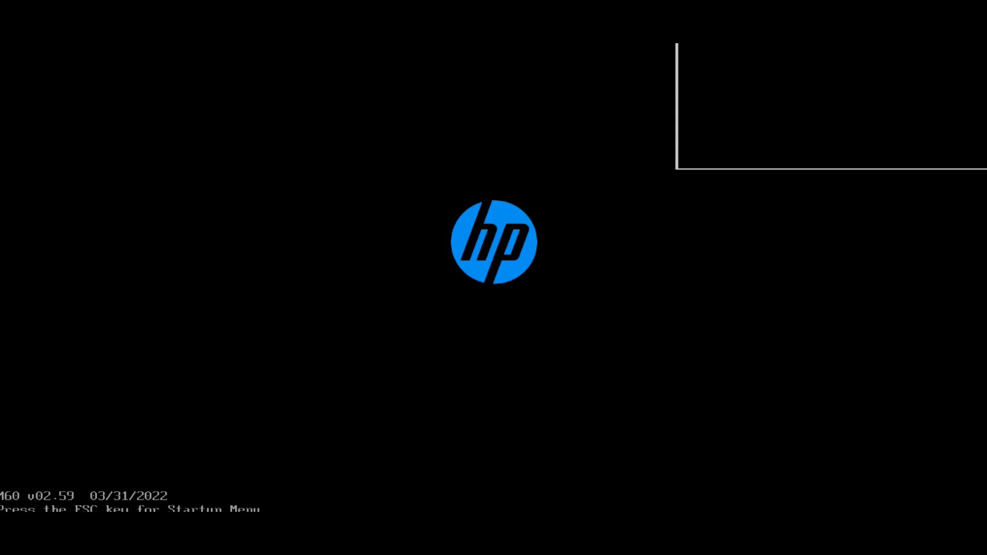
Step: Open the HP boot device menu at startup and boot from UEFI - General UDisk
key(F9)
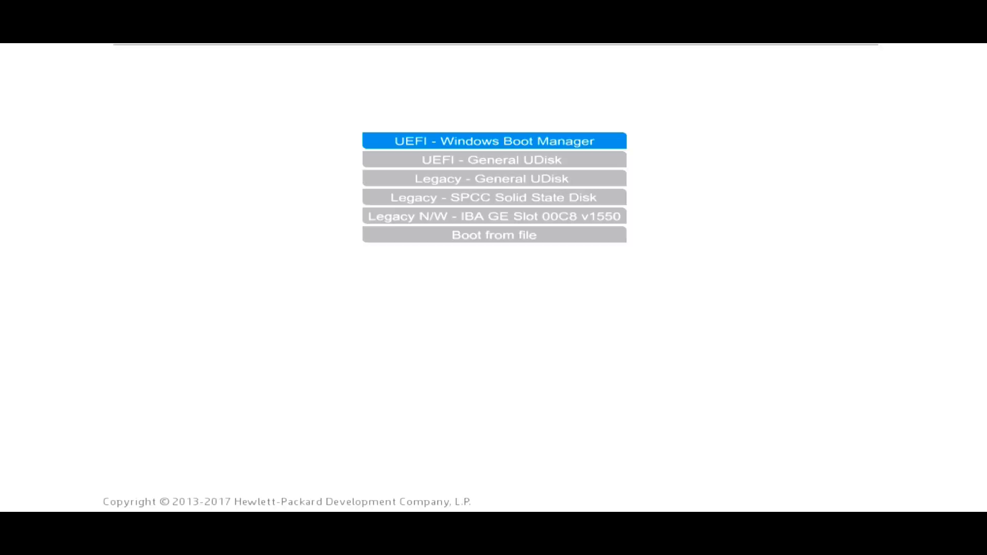
key(Down)
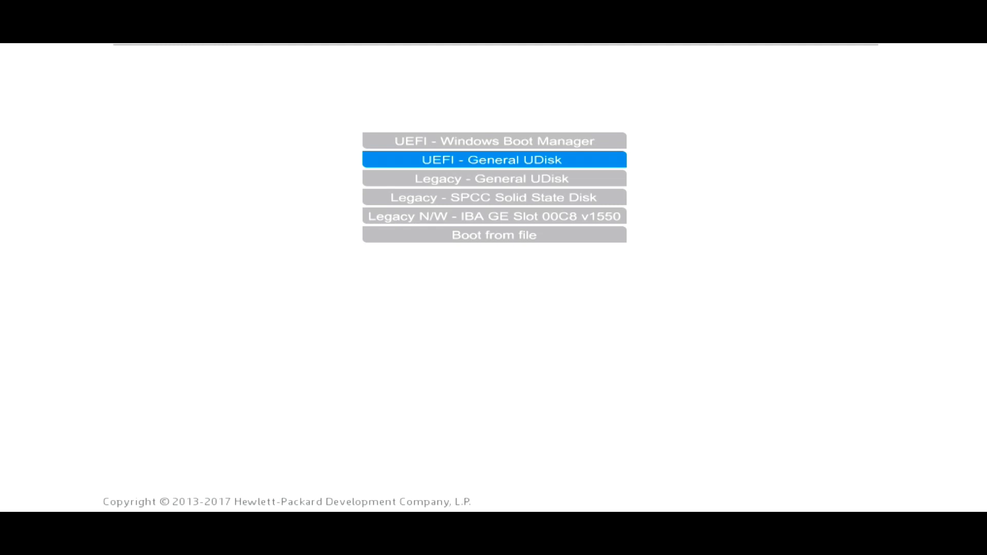
key(Return)
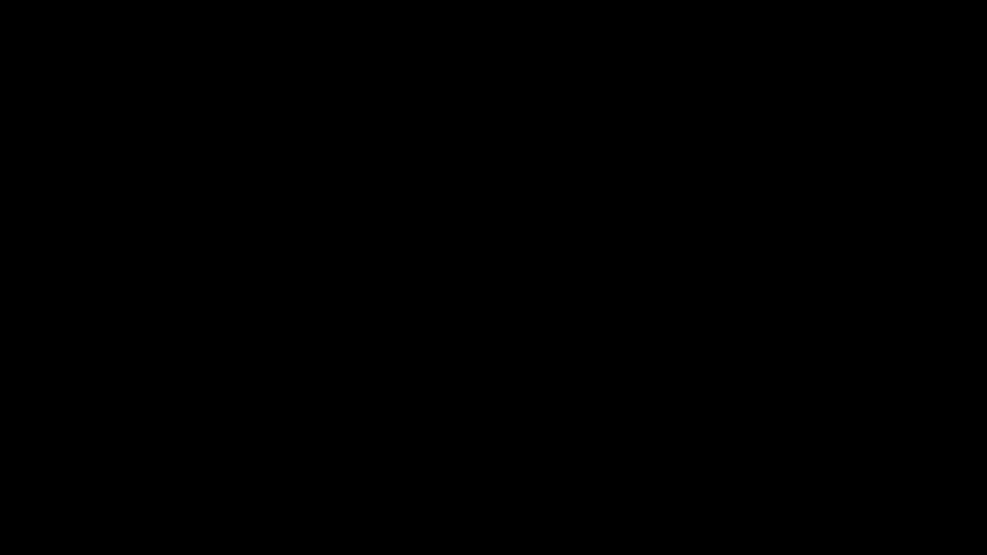
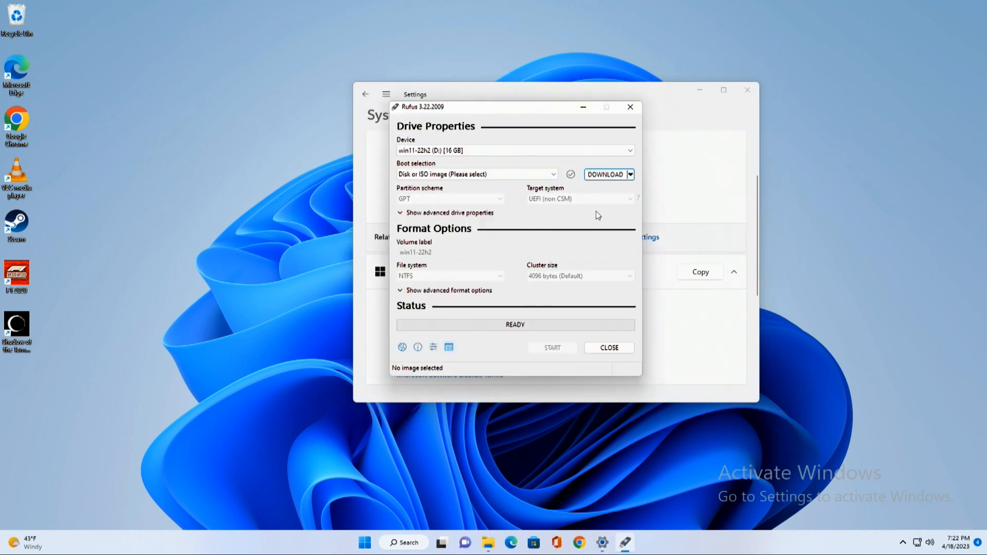
Step: Start a Windows 11 ISO download with release 22H2 v1 (Build 22621.525 - 2022.10) and the Home/Pro/Edu edition
click(603, 174)
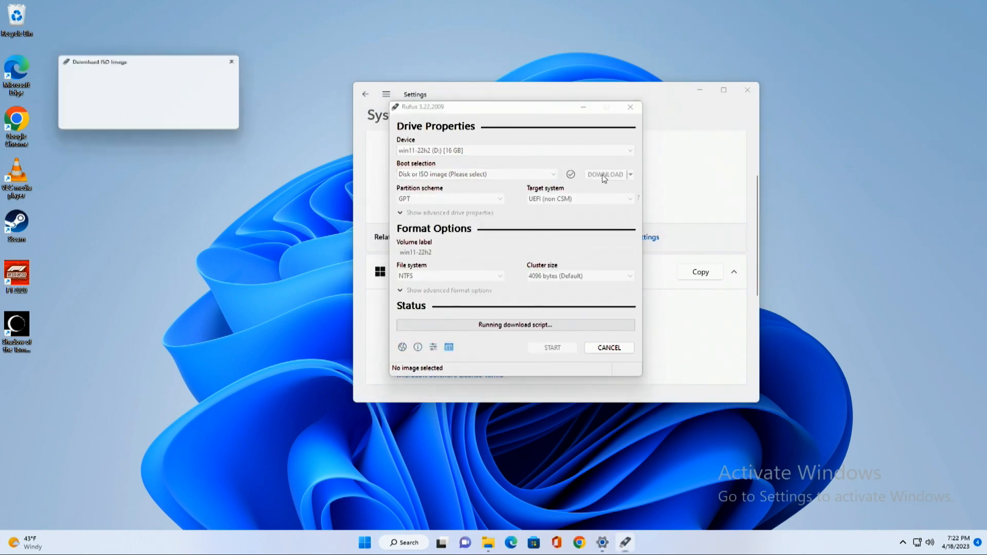
click(499, 250)
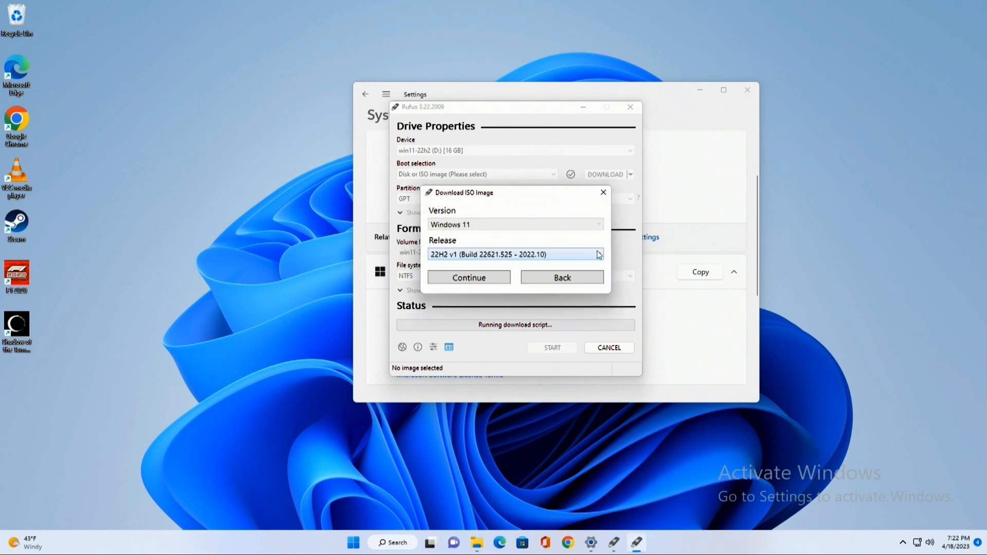
click(599, 255)
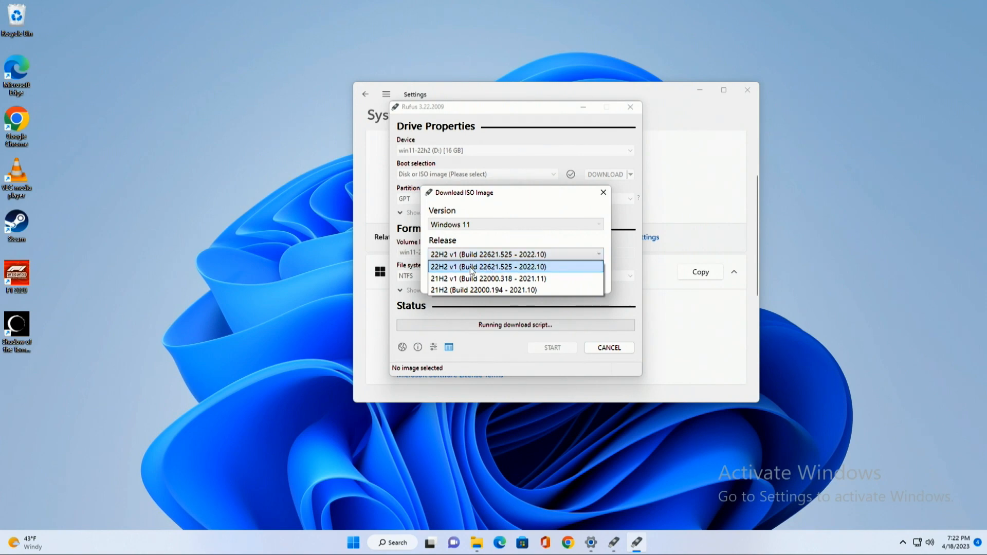
click(511, 267)
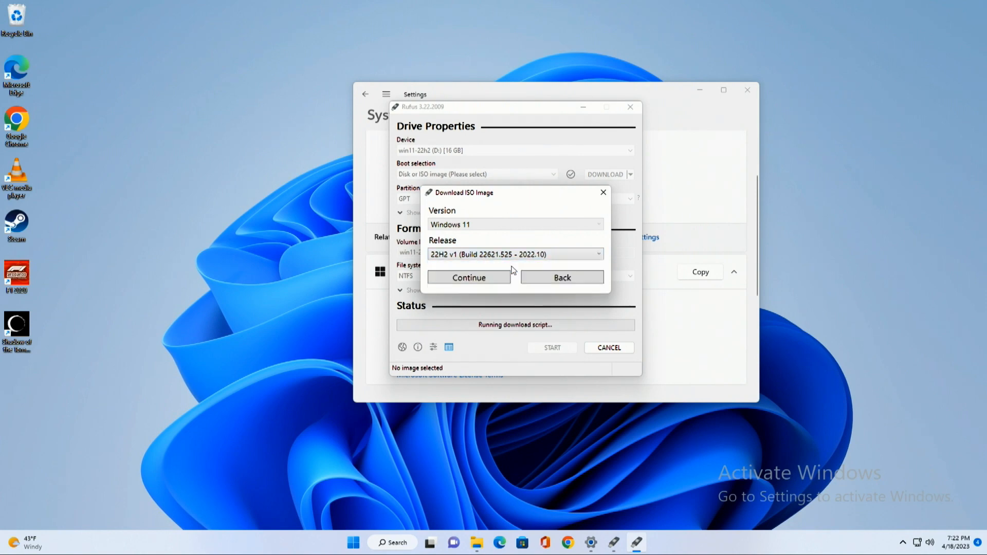
click(490, 281)
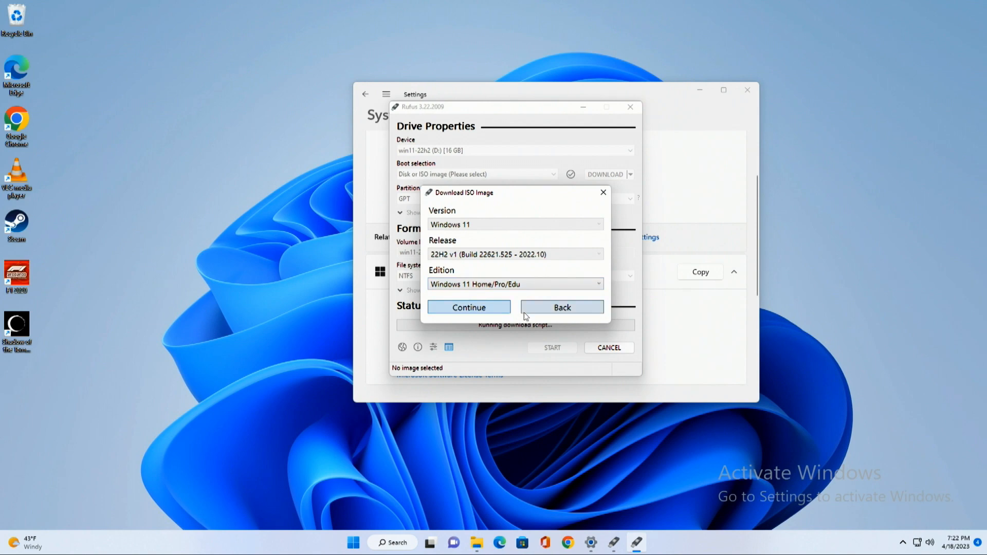
click(488, 308)
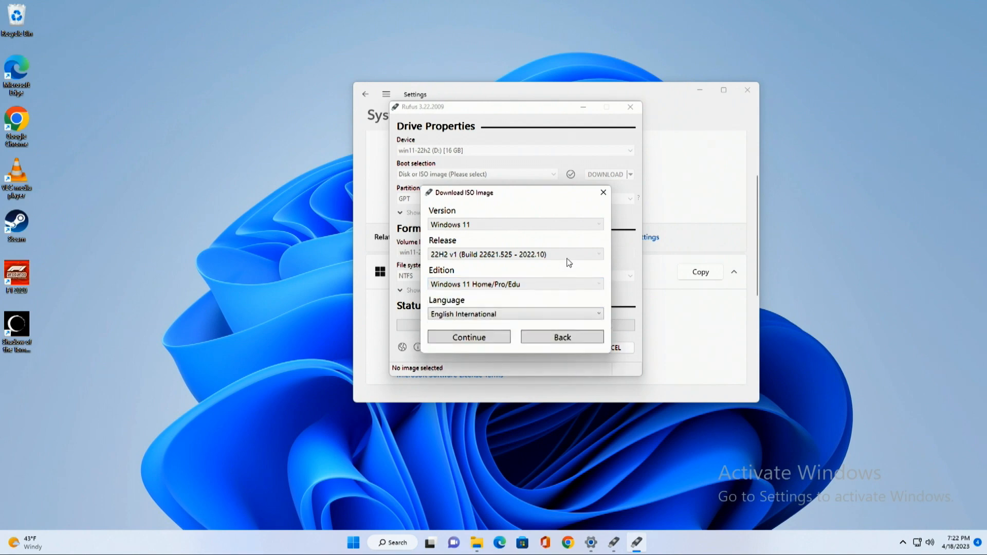
Step: Set the 22H2 ISO's language to English (United States) and continue to the architecture choice
click(548, 313)
scroll(483, 347, up, 1)
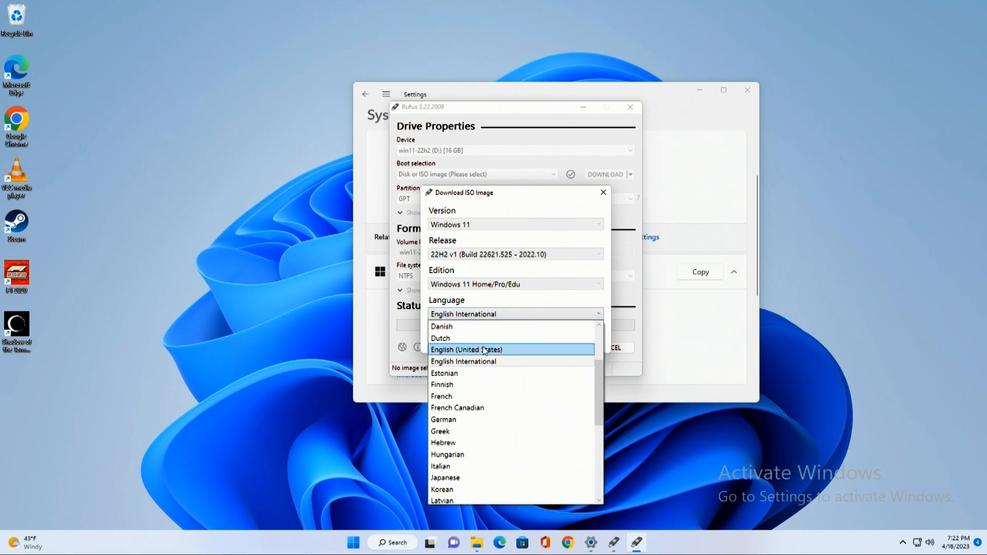
click(480, 350)
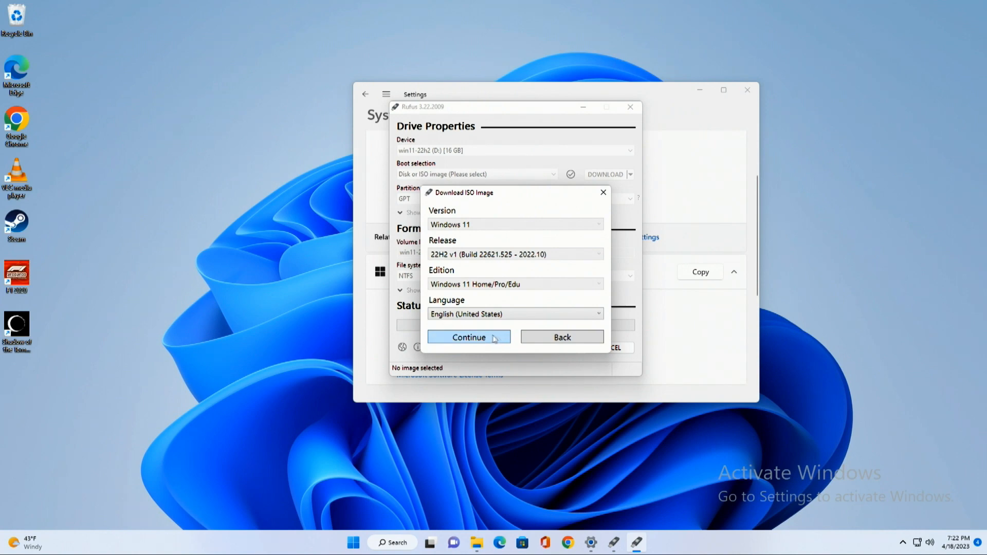
click(492, 337)
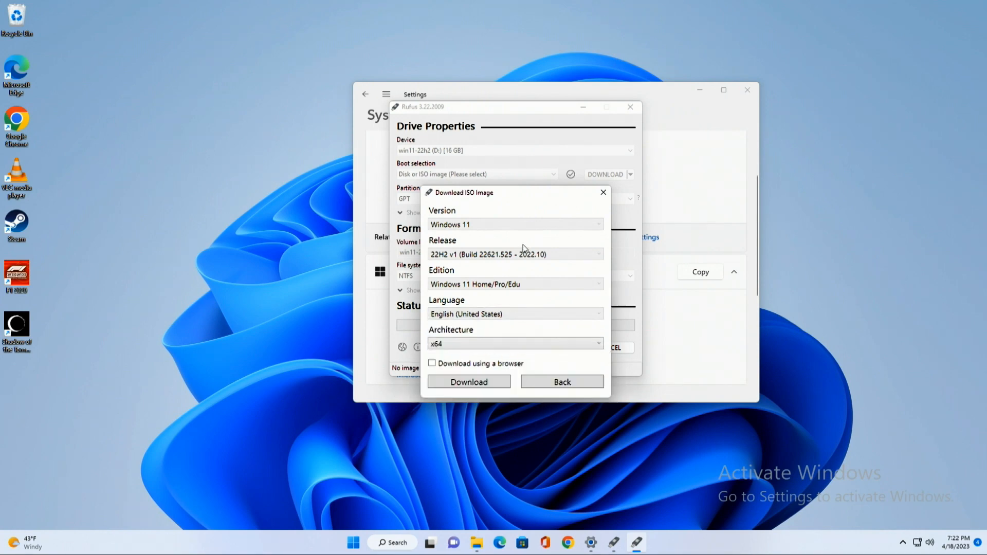
Step: Request the x64 ISO download, cancel saving it, and close Rufus and the Settings window
click(475, 382)
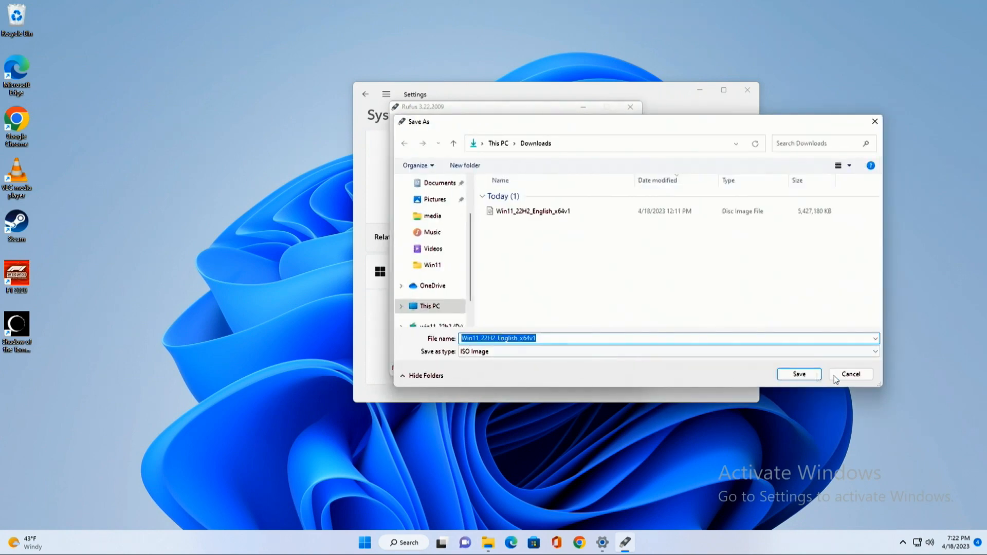
click(852, 375)
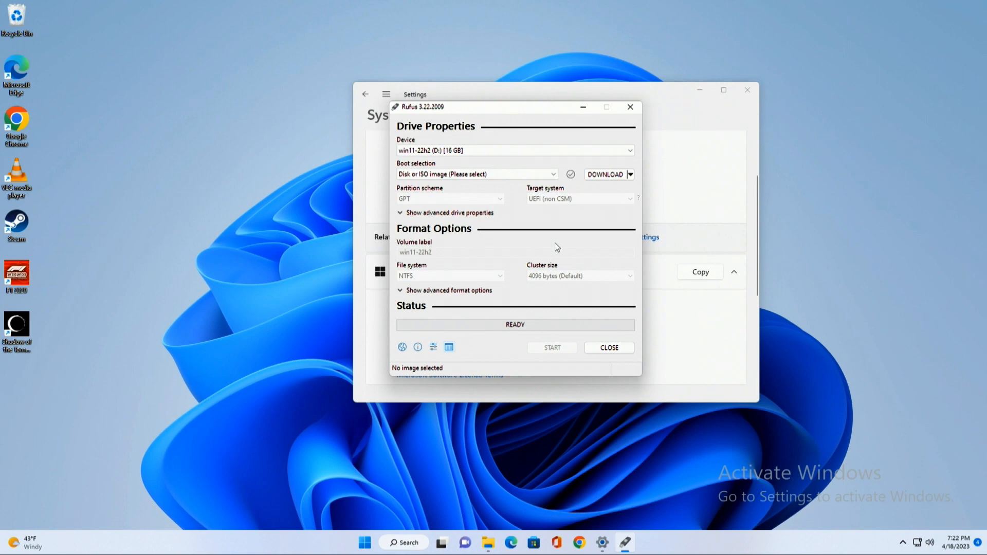
click(629, 109)
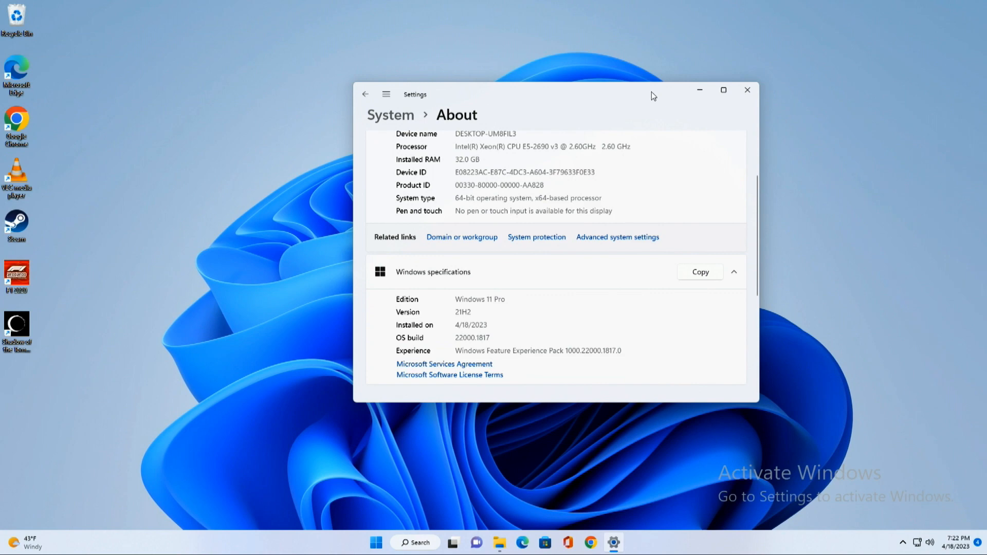
click(748, 91)
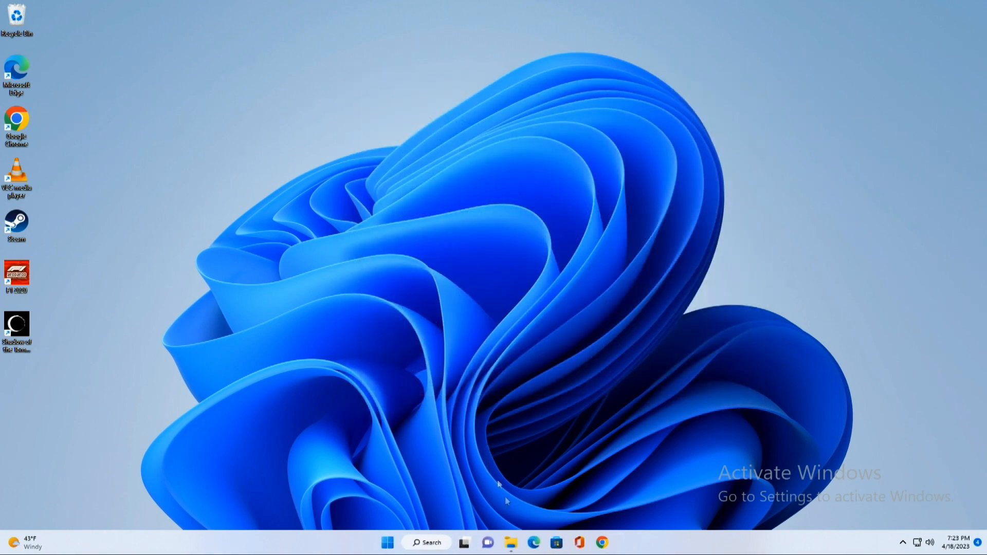
Step: Switch to File Explorer, run setup from the win11-22h2 (D:) drive and allow it to make changes
click(510, 542)
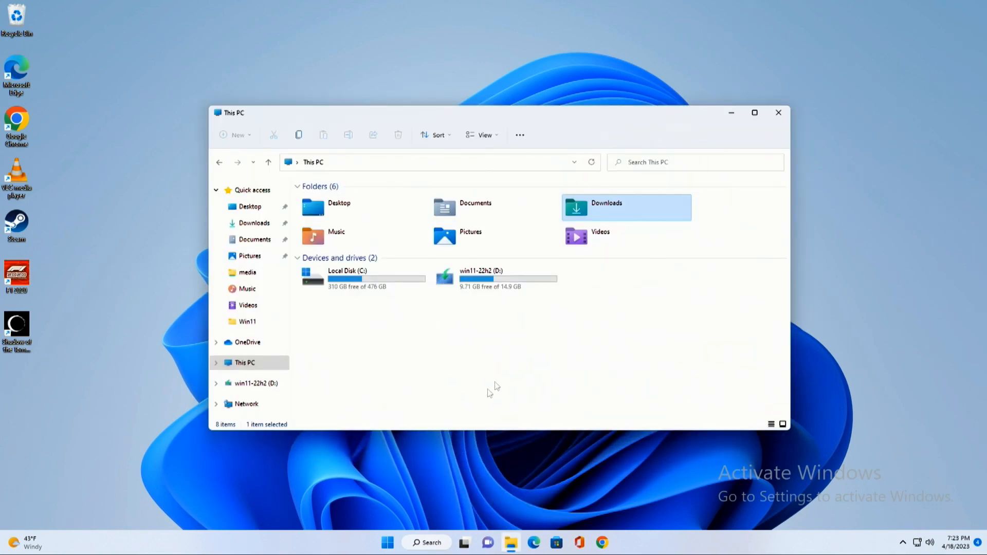
double_click(485, 279)
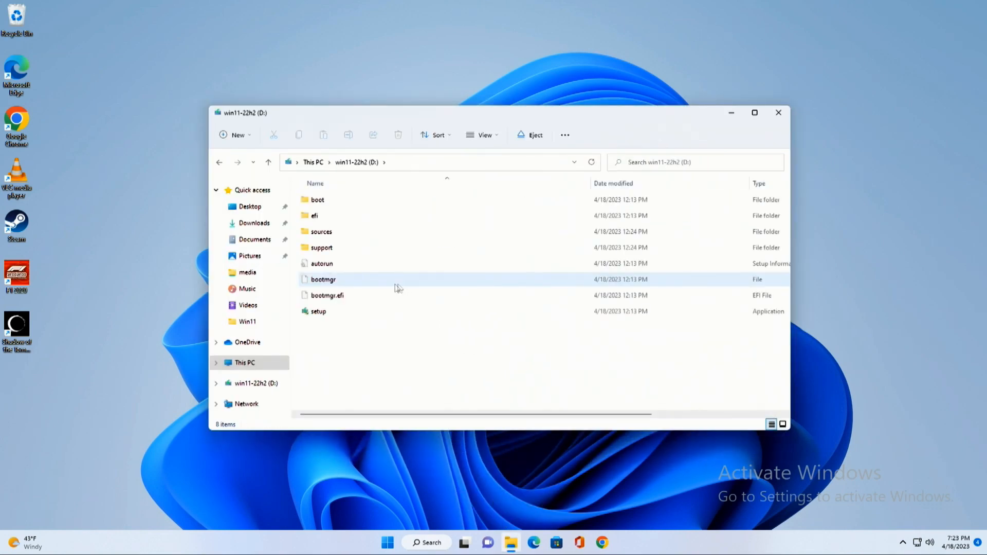
double_click(318, 312)
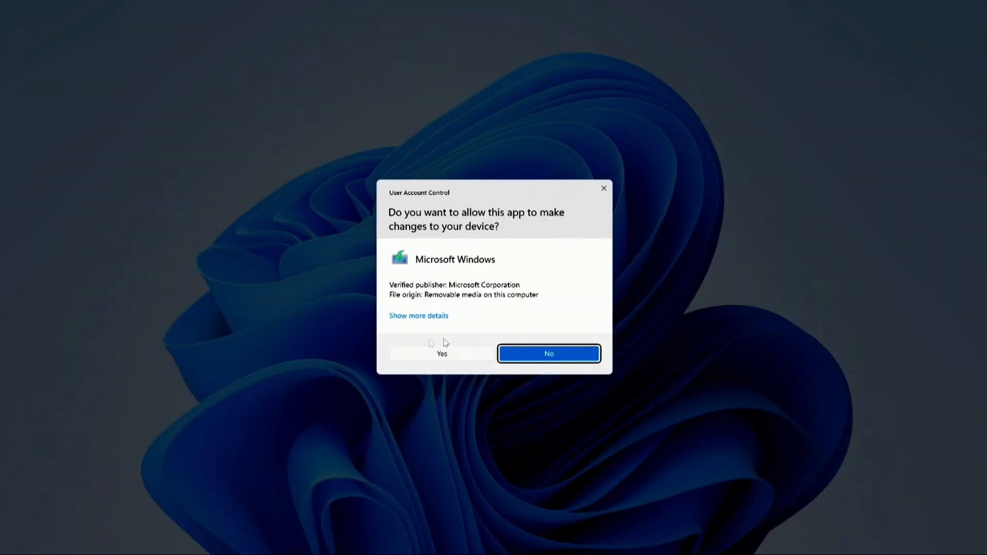
click(442, 356)
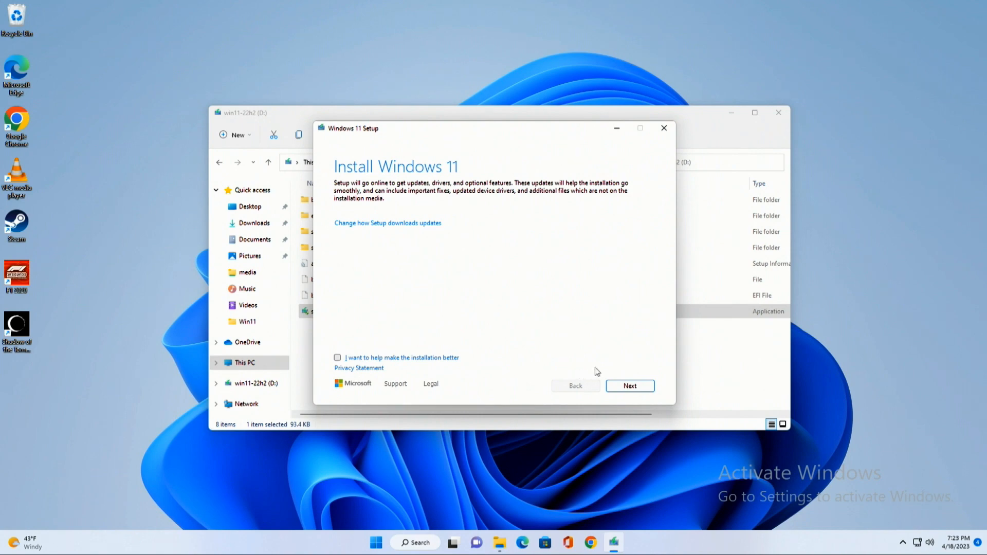
Step: Continue through Windows 11 Setup, accept the license terms and install Windows 11 Pro while keeping personal files and apps
click(624, 386)
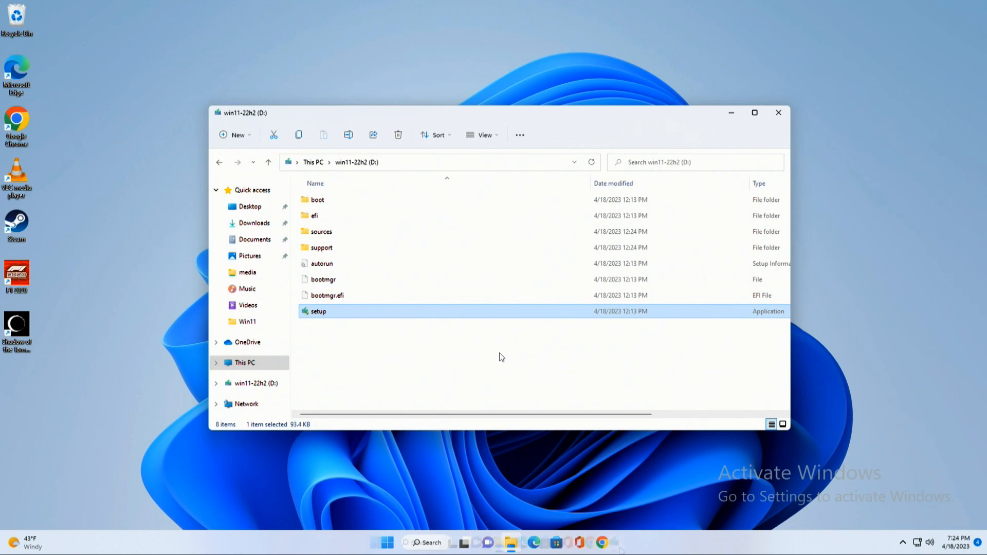
click(612, 547)
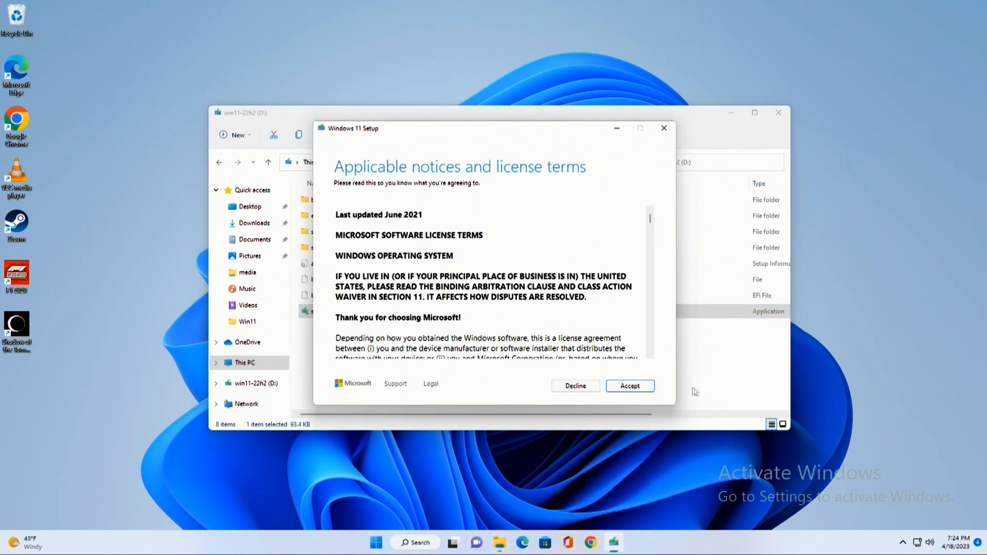
click(619, 386)
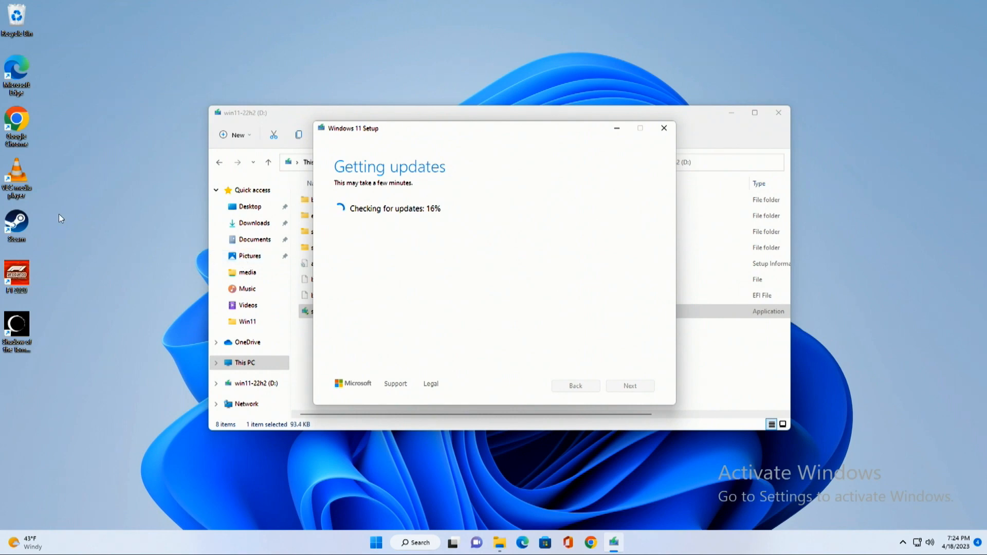
click(20, 177)
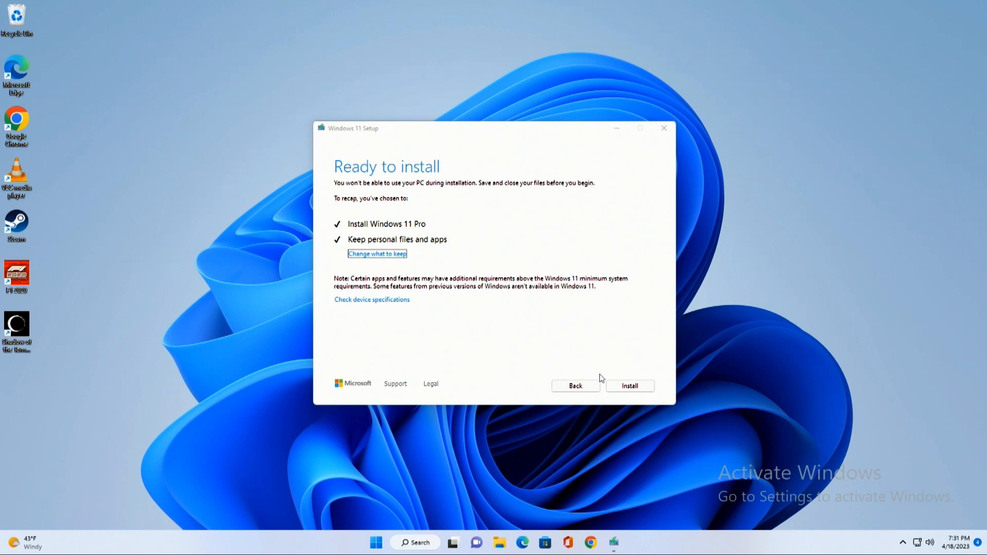
click(627, 387)
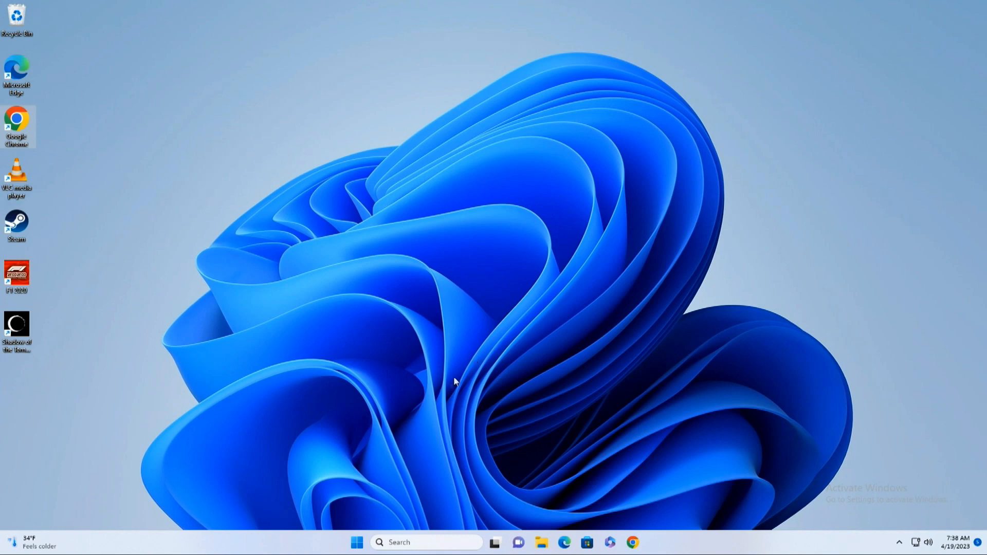
Step: Check the installed Windows version under the Windows specifications on the Settings About page, and close Settings
click(357, 544)
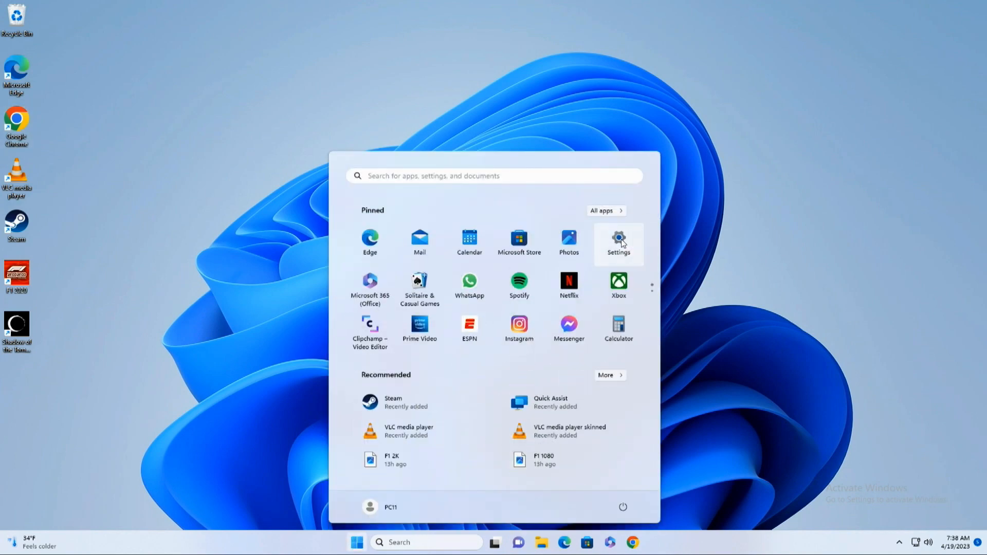
click(620, 239)
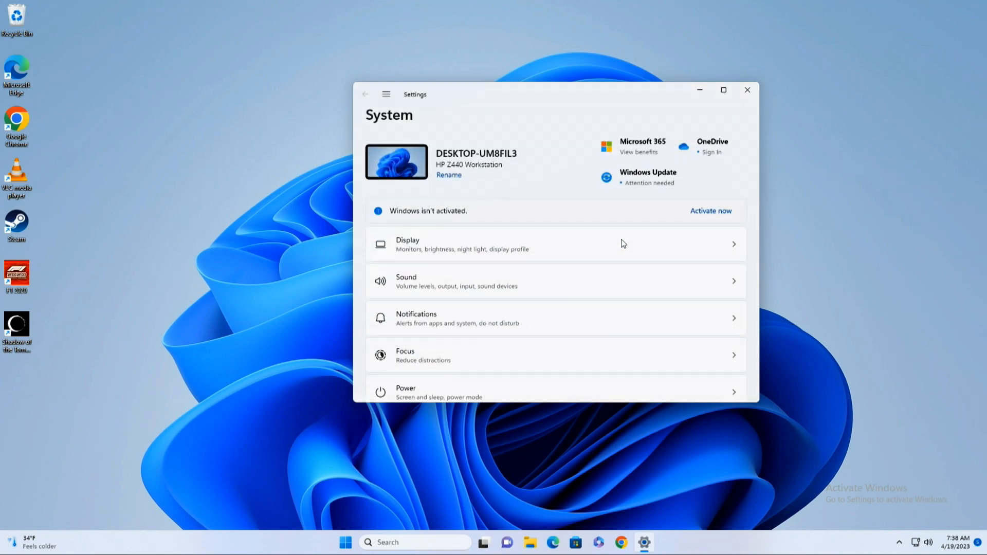
scroll(620, 244, down, 10)
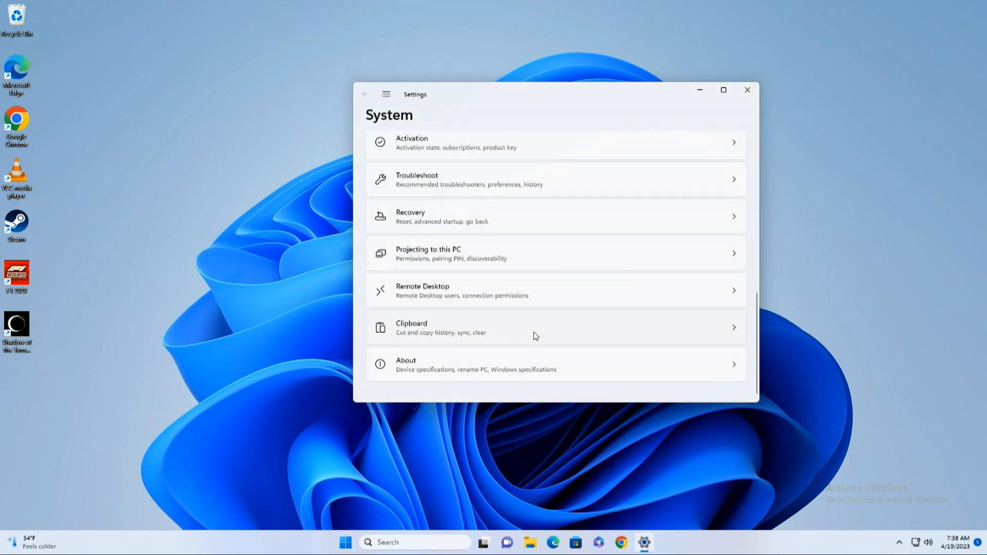
click(503, 366)
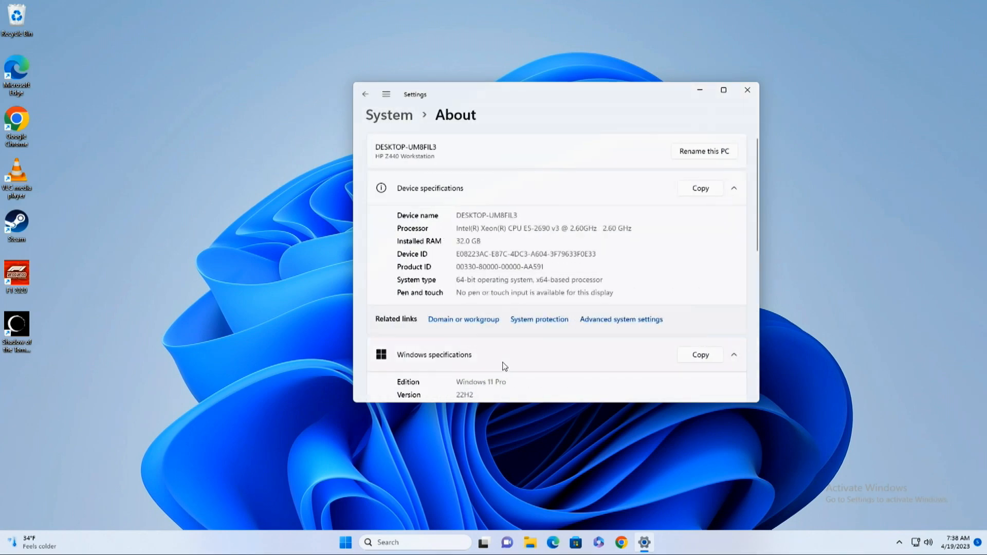
scroll(535, 354, down, 2)
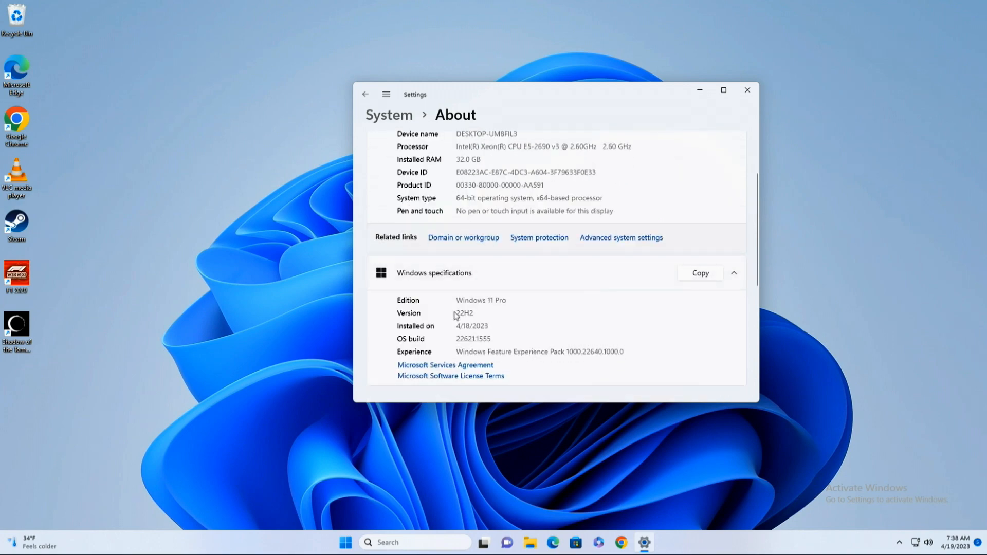
drag(459, 313, 476, 312)
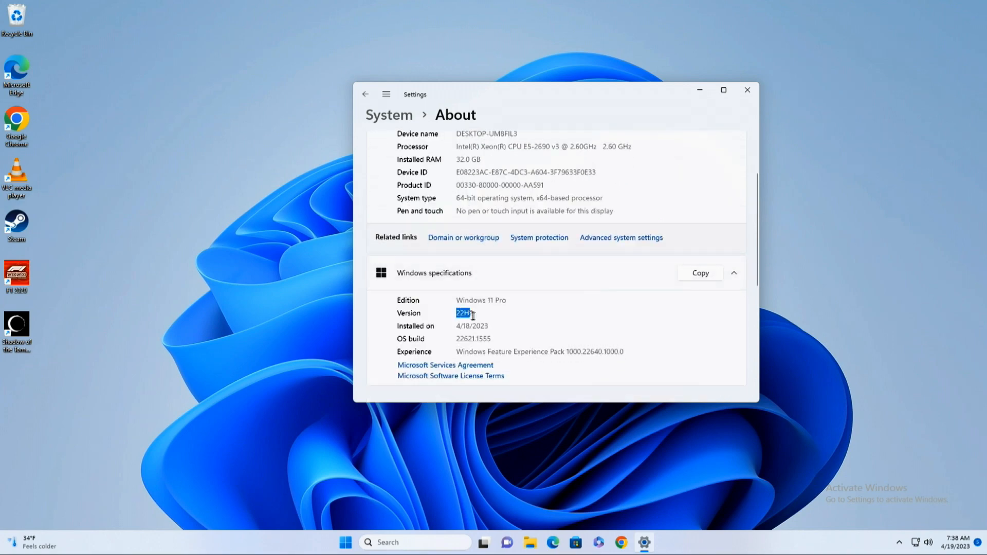
click(510, 312)
click(748, 90)
Step: Launch VLC media player and Steam in turn from the desktop to test them, closing each one
double_click(17, 174)
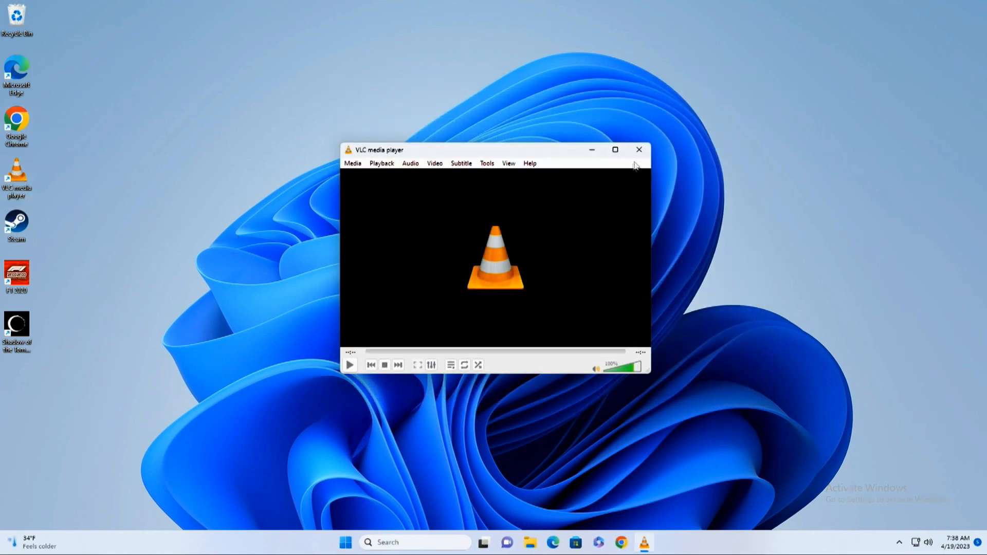
click(638, 149)
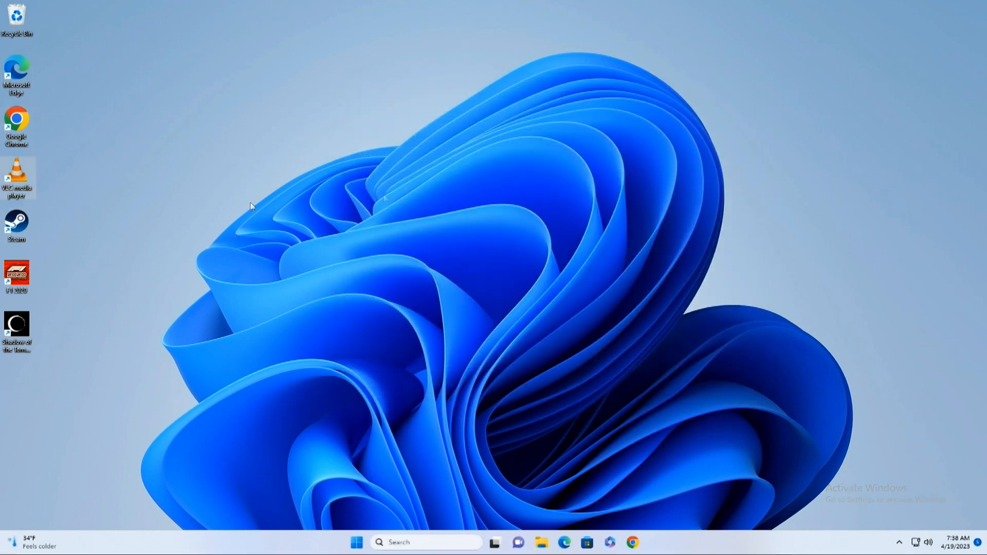
double_click(17, 231)
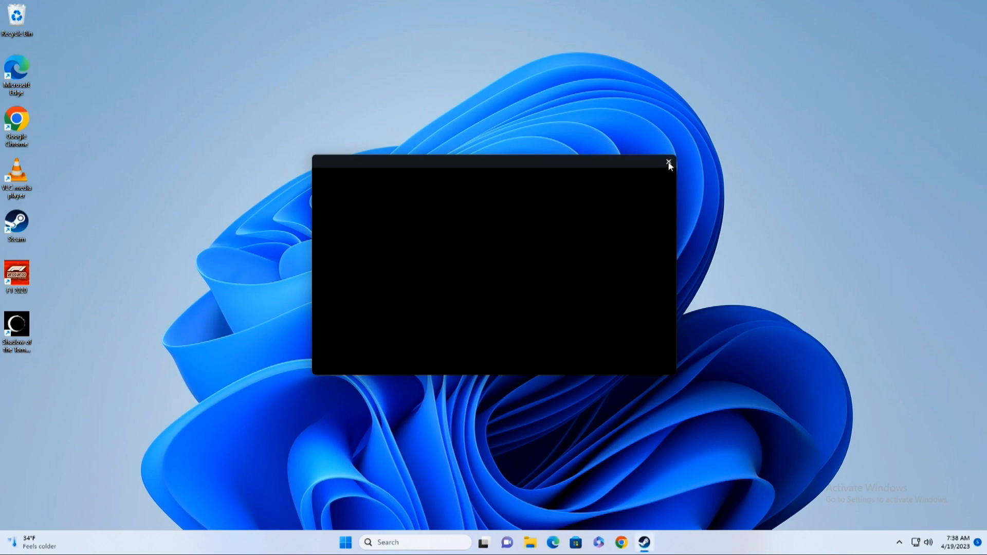
click(669, 162)
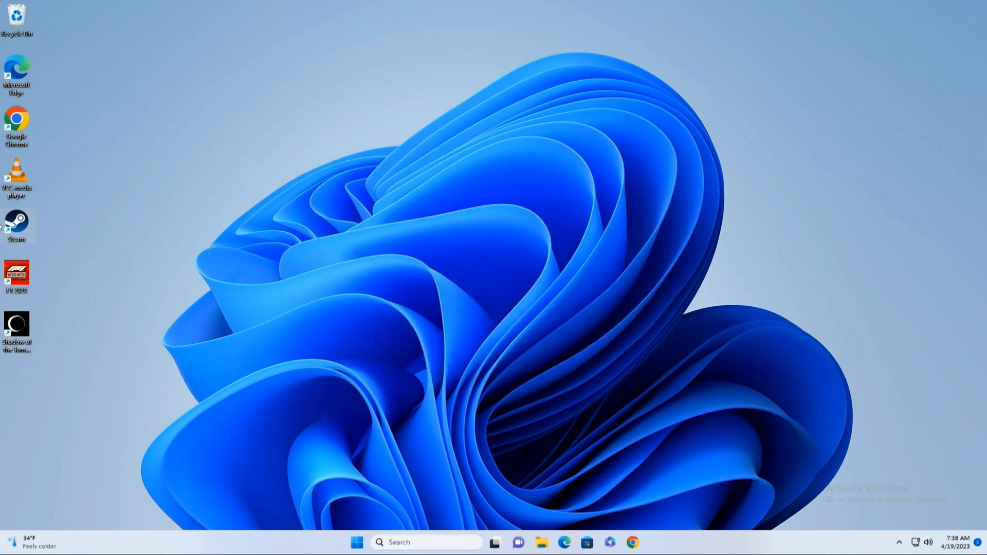
Step: Switch to Google Chrome, search for "you", open the YouTube site from the results and close the browser
double_click(20, 129)
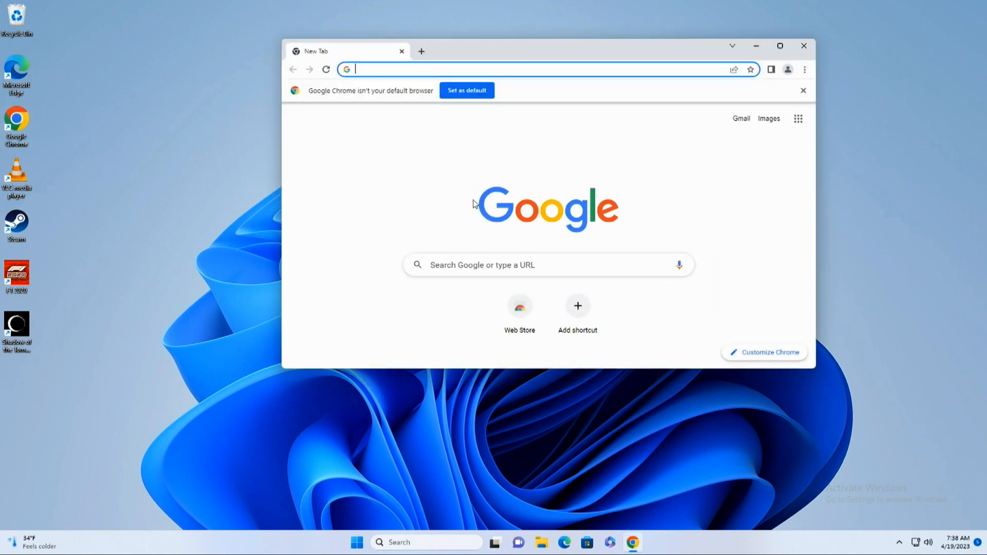
text(you)
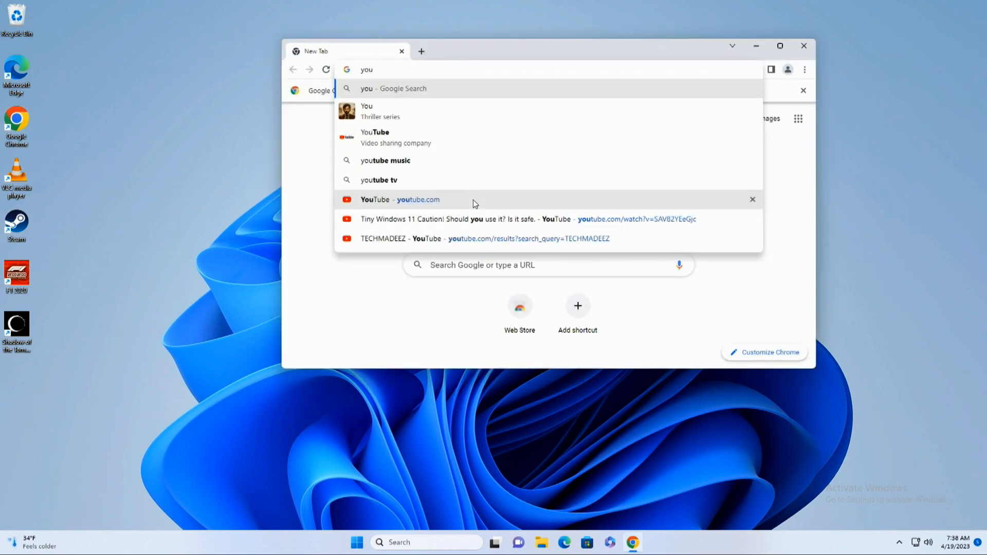
key(Return)
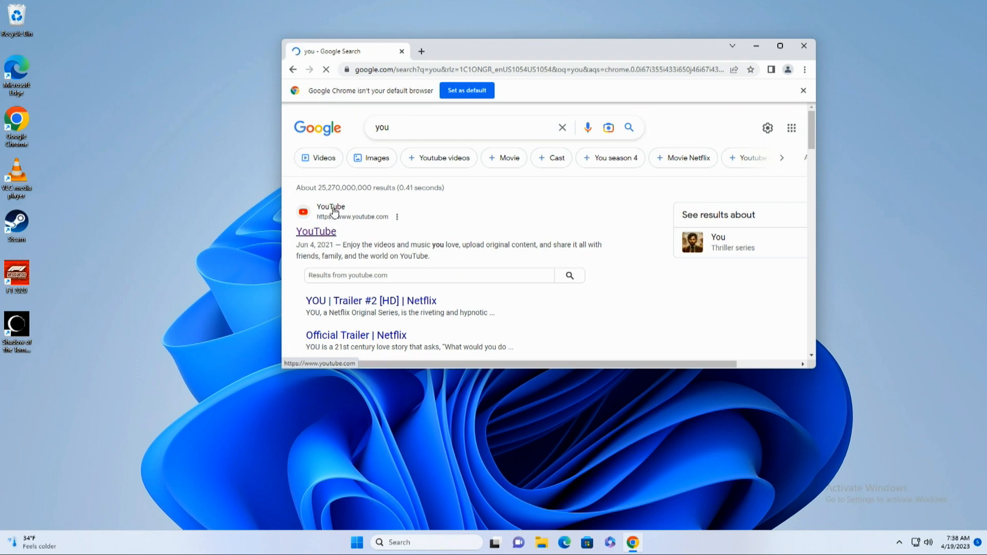
click(335, 212)
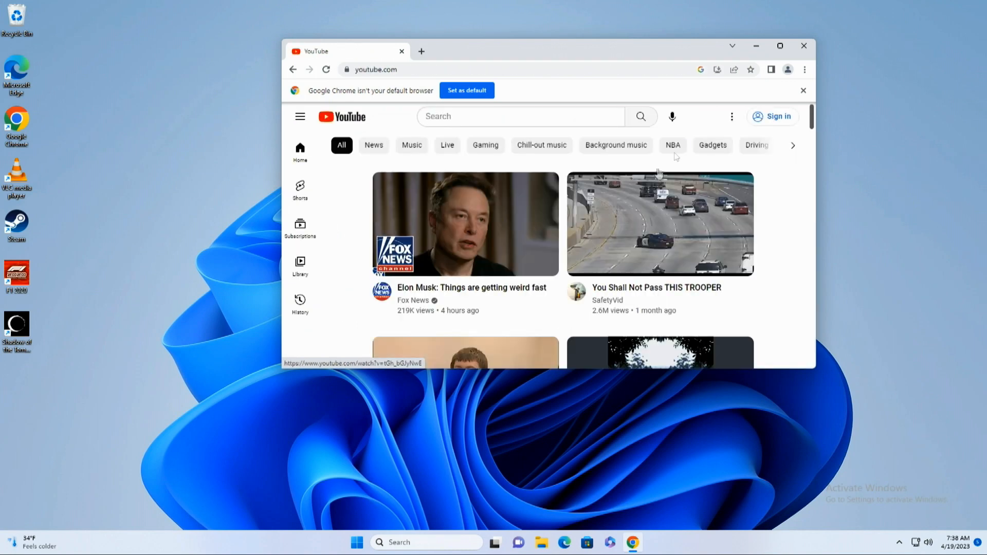
click(805, 45)
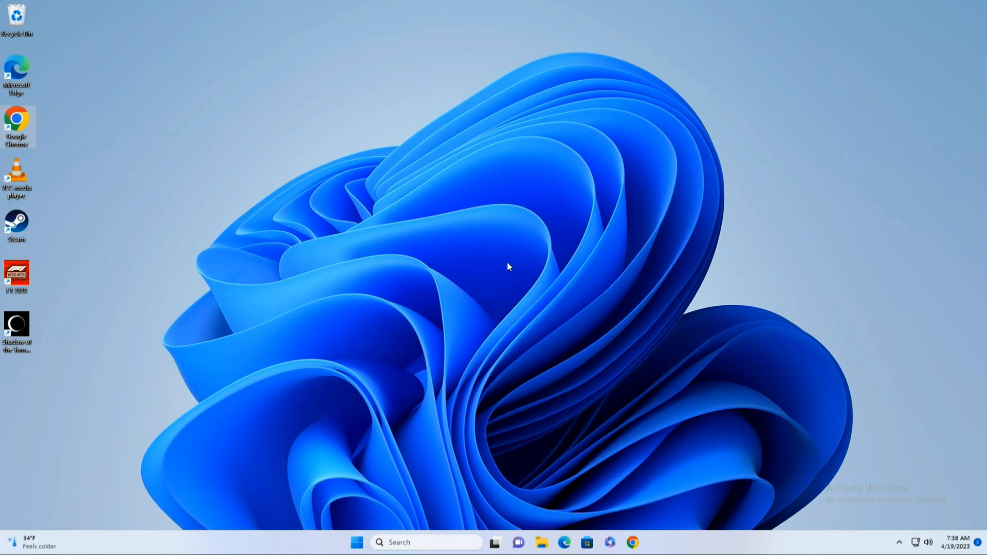